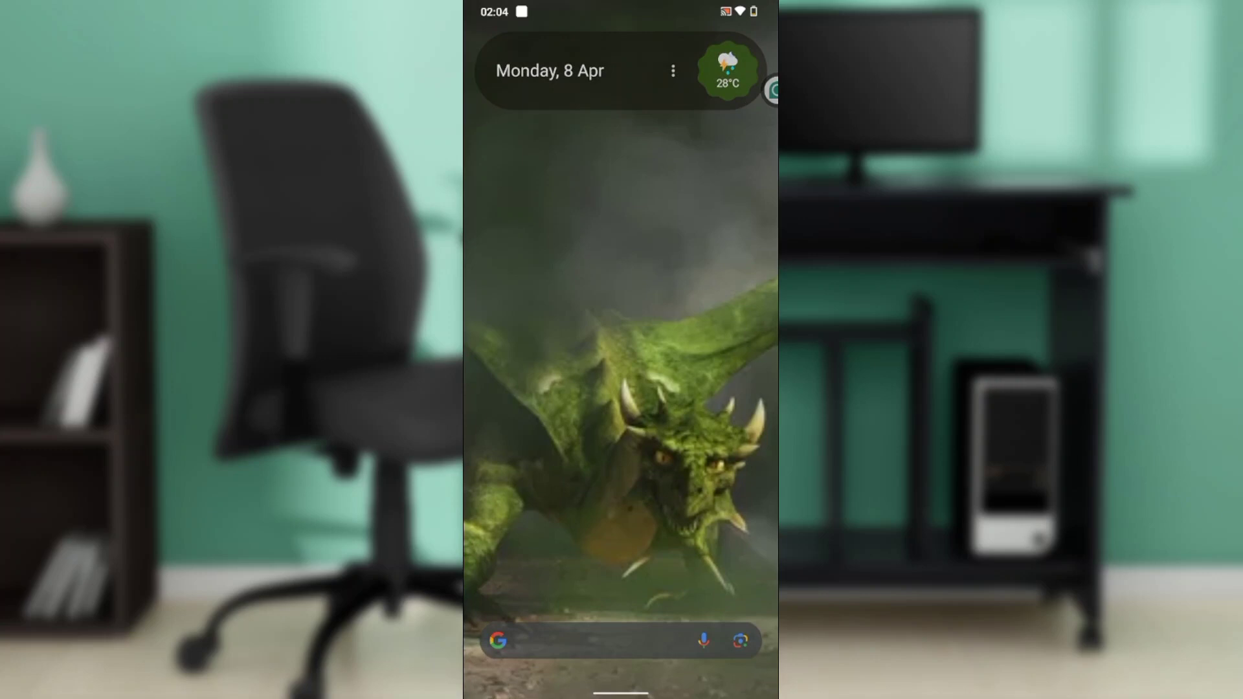
Swipe up on the home screen to show all installed apps.
{"action": "left_click_drag", "start_coordinate": [621, 551], "coordinate": [621, 226]}
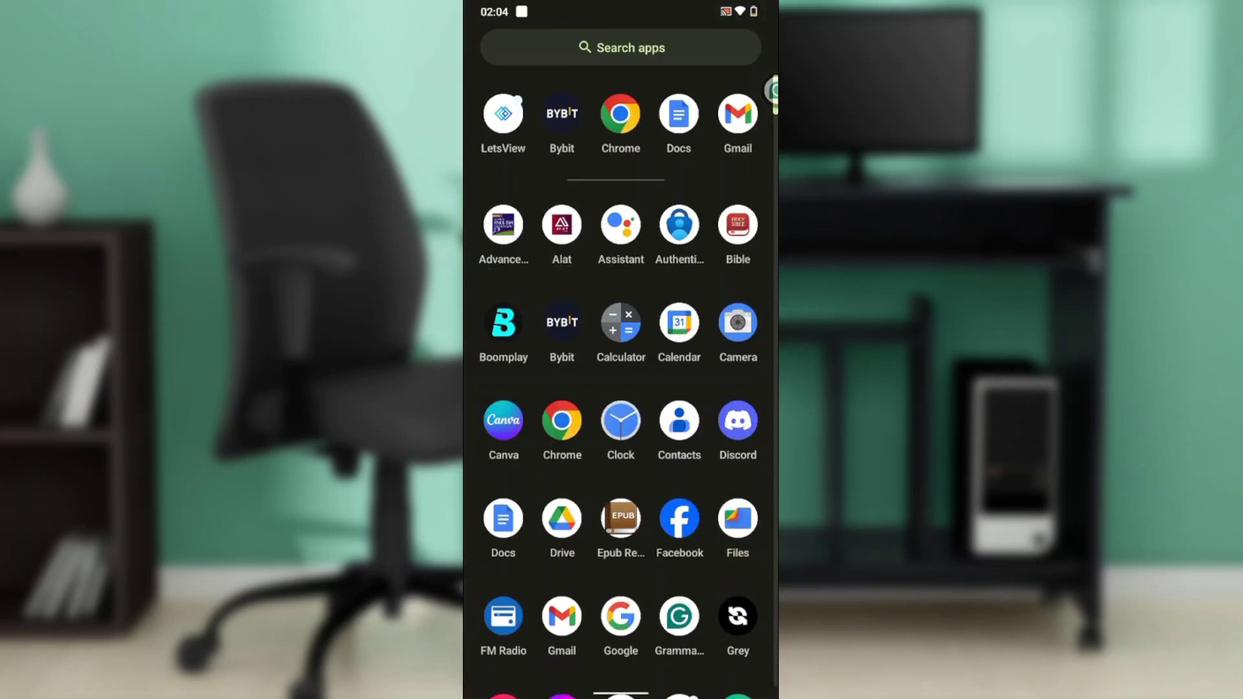
Launch Bybit and browse its home banners and the BTCUSDT/ETHUSDT Derivatives price list.
{"action": "left_click", "coordinate": [562, 113]}
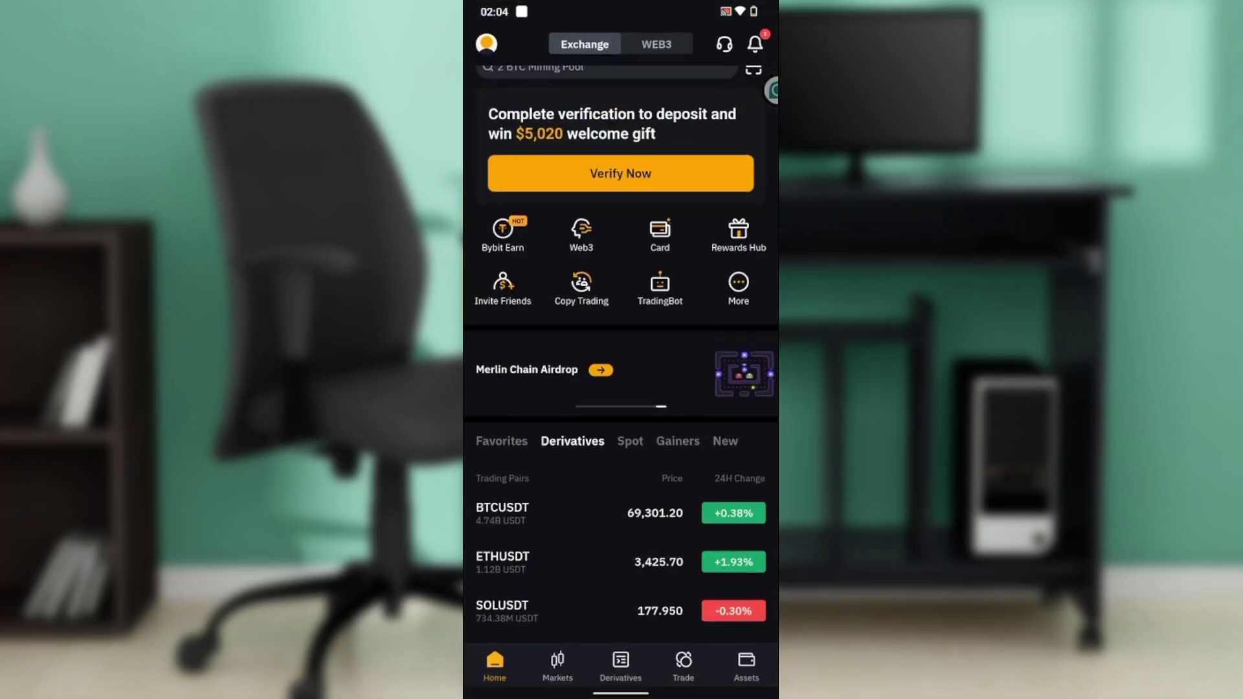
{"action": "scroll", "coordinate": [622, 354], "scroll_direction": "down", "scroll_amount": 1}
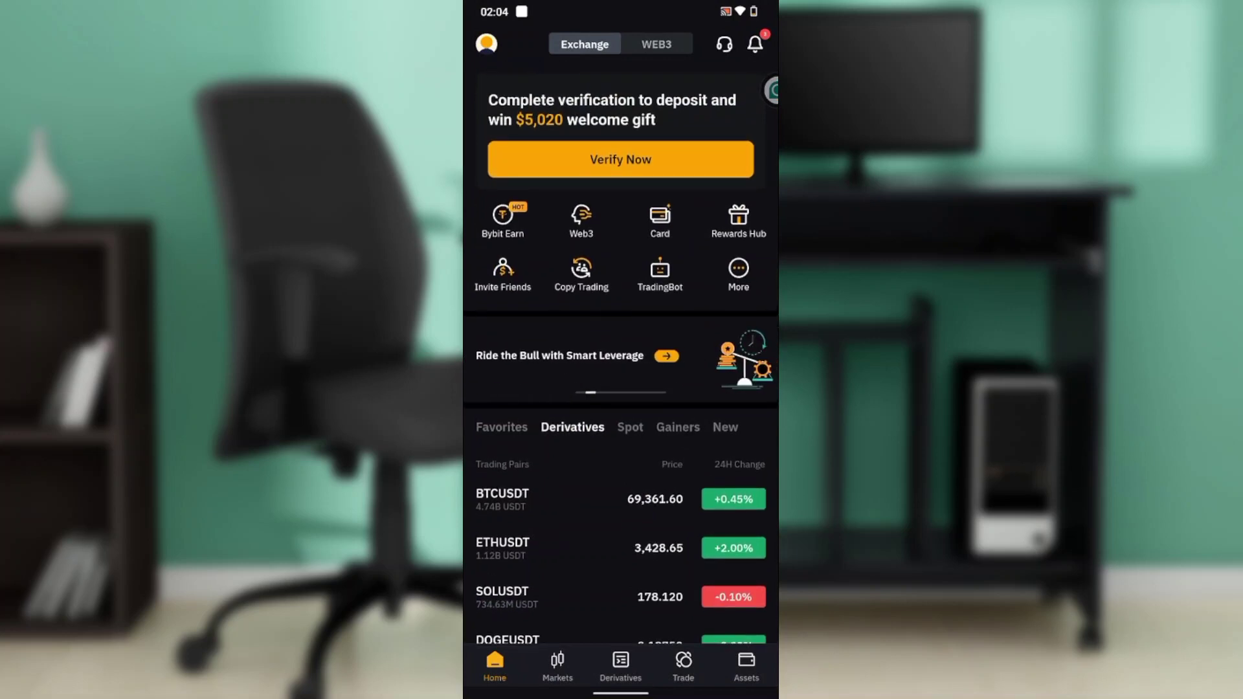
{"action": "scroll", "coordinate": [622, 355], "scroll_direction": "up", "scroll_amount": 1}
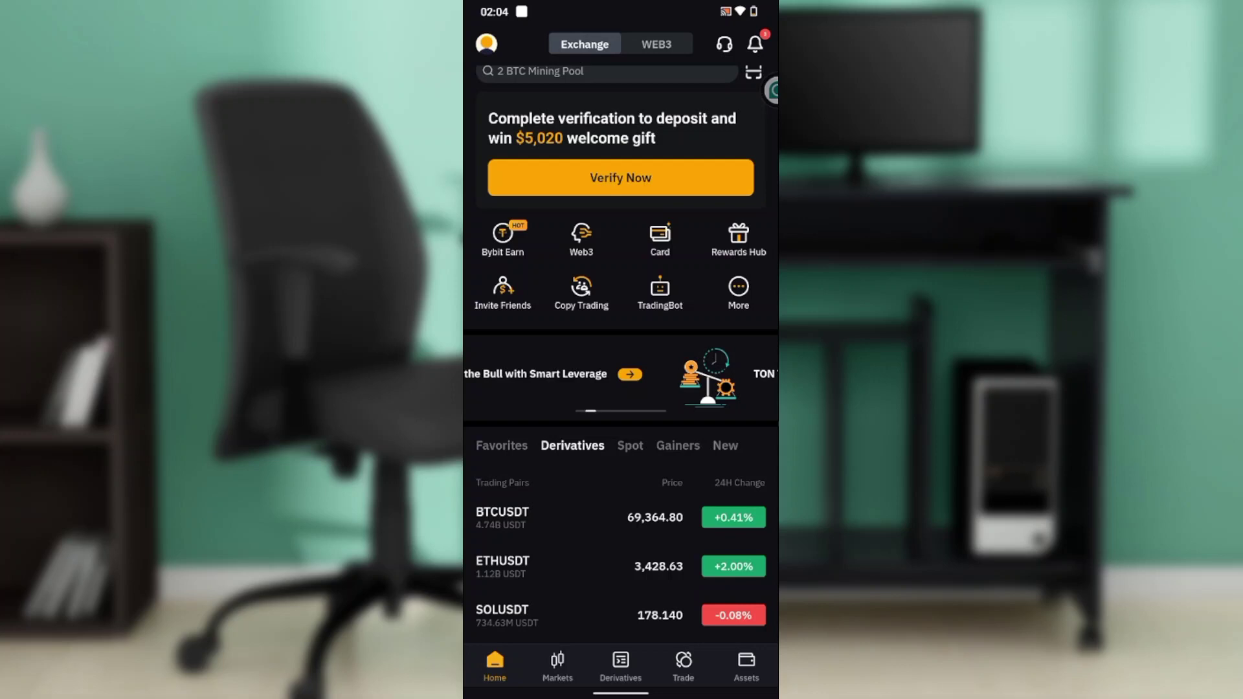
{"action": "scroll", "coordinate": [622, 354], "scroll_direction": "down", "scroll_amount": 1}
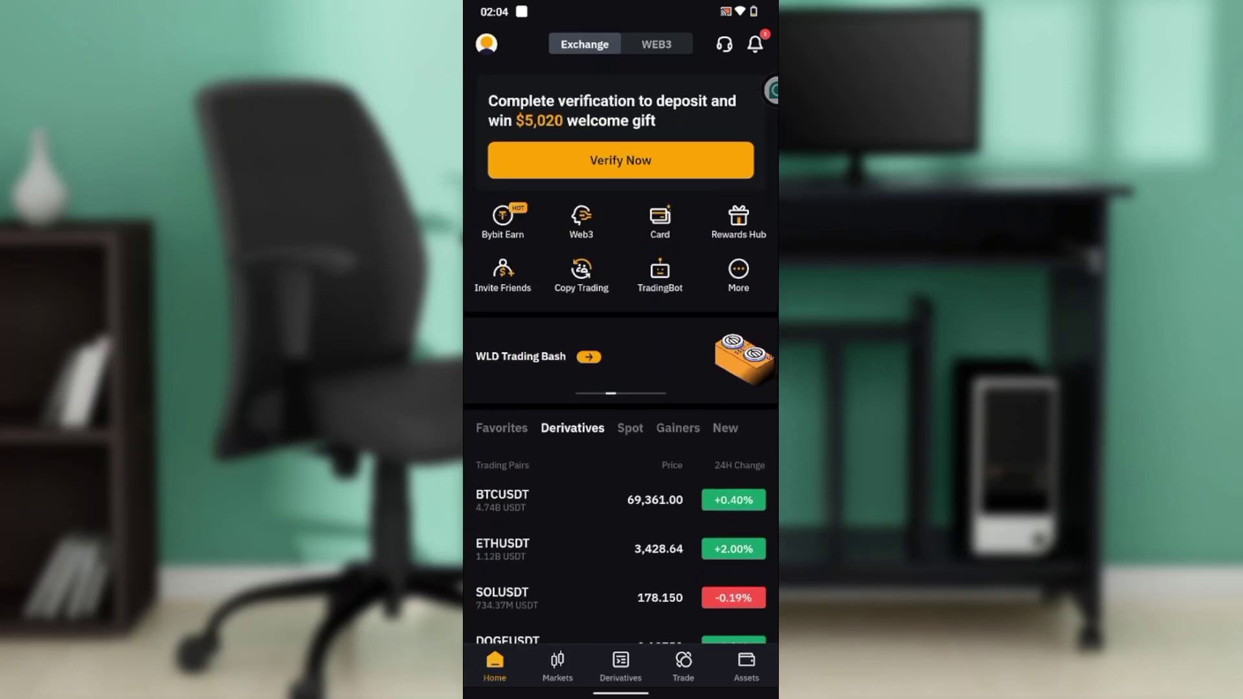
{"action": "scroll", "coordinate": [620, 355], "scroll_direction": "up", "scroll_amount": 1}
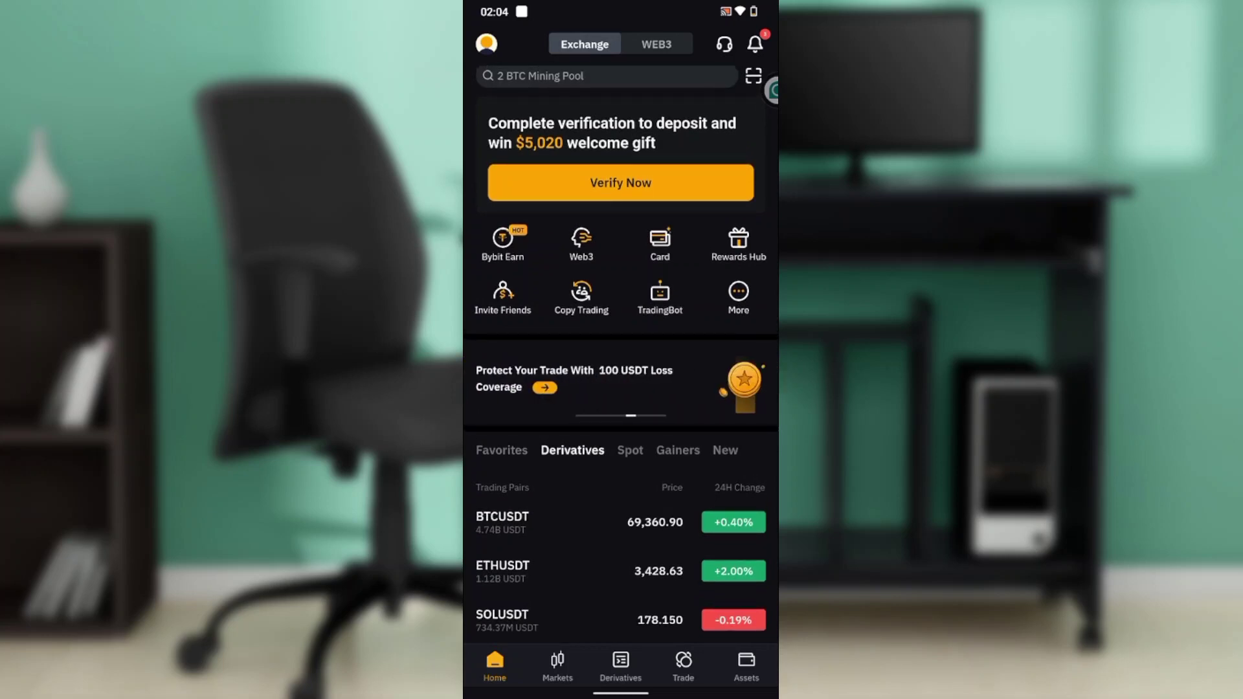
{"action": "scroll", "coordinate": [620, 355], "scroll_direction": "up", "scroll_amount": 1}
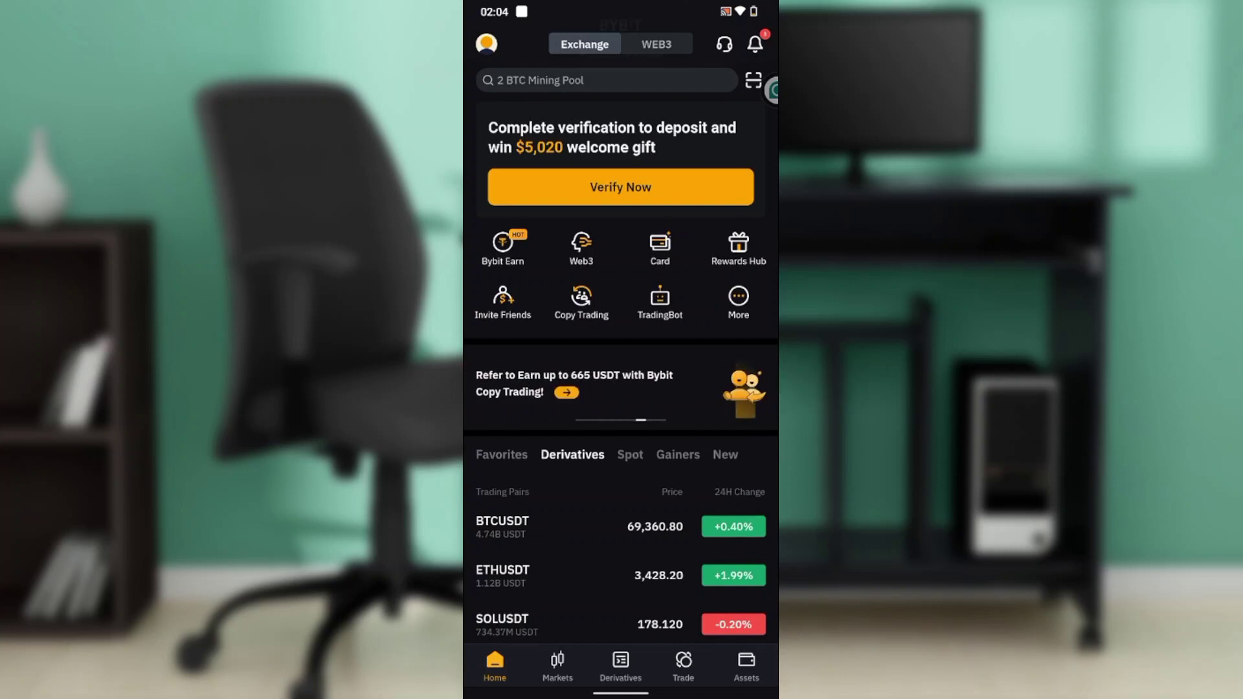
{"action": "scroll", "coordinate": [620, 355], "scroll_direction": "up", "scroll_amount": 1}
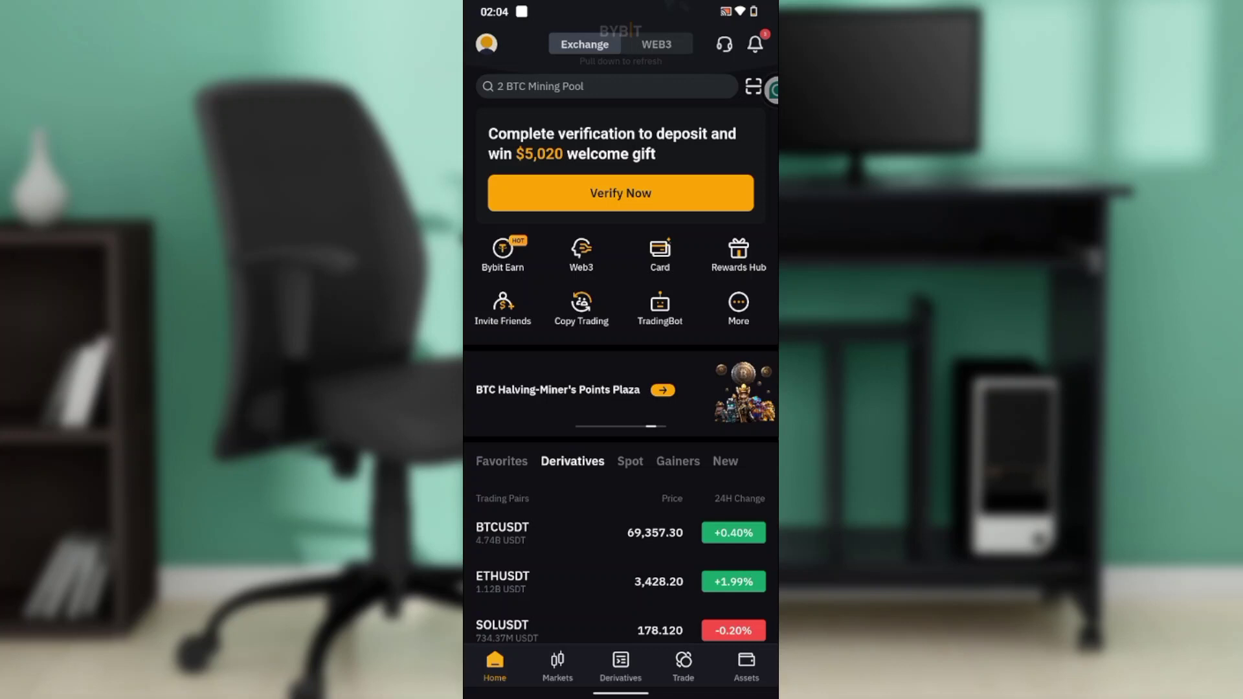
{"action": "scroll", "coordinate": [620, 354], "scroll_direction": "down", "scroll_amount": 2}
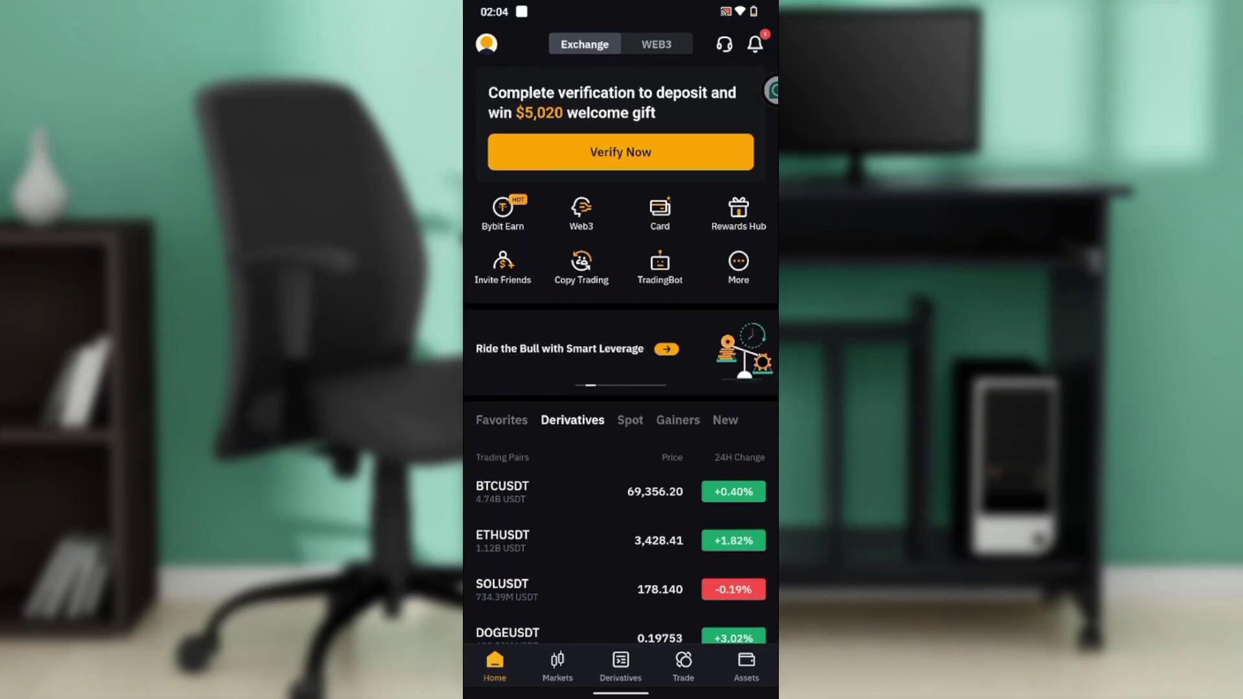
{"action": "scroll", "coordinate": [621, 356], "scroll_direction": "down", "scroll_amount": 1}
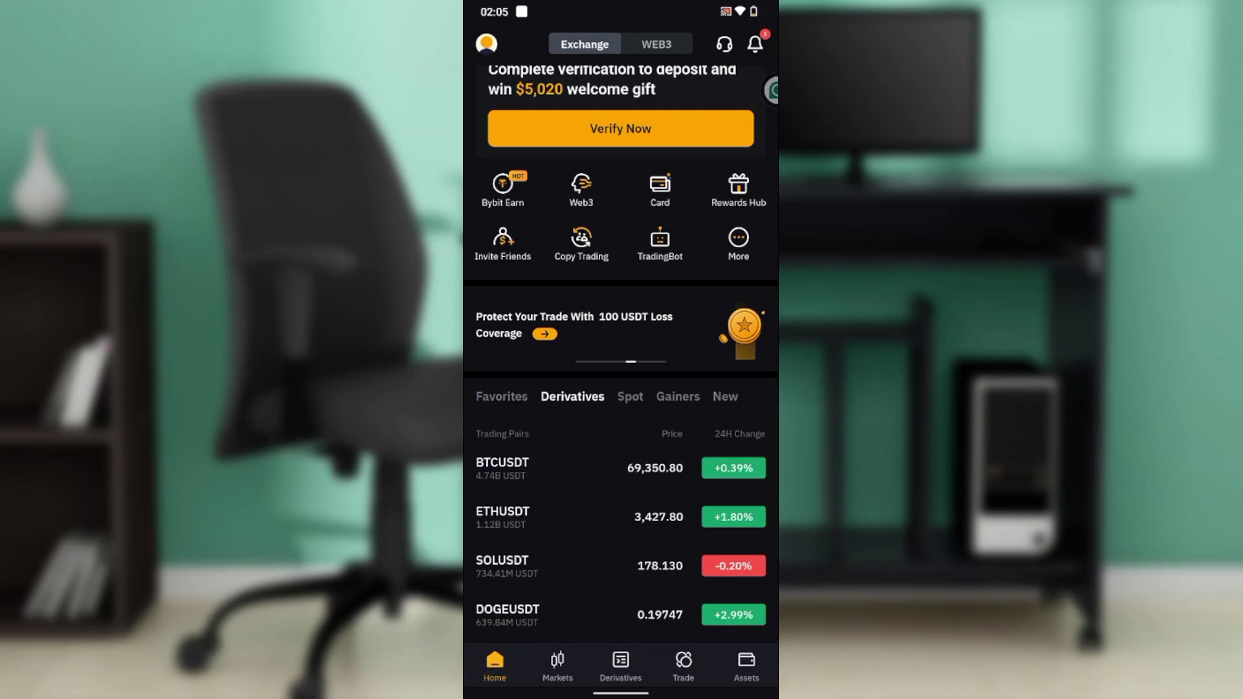
{"action": "scroll", "coordinate": [620, 347], "scroll_direction": "down", "scroll_amount": 1}
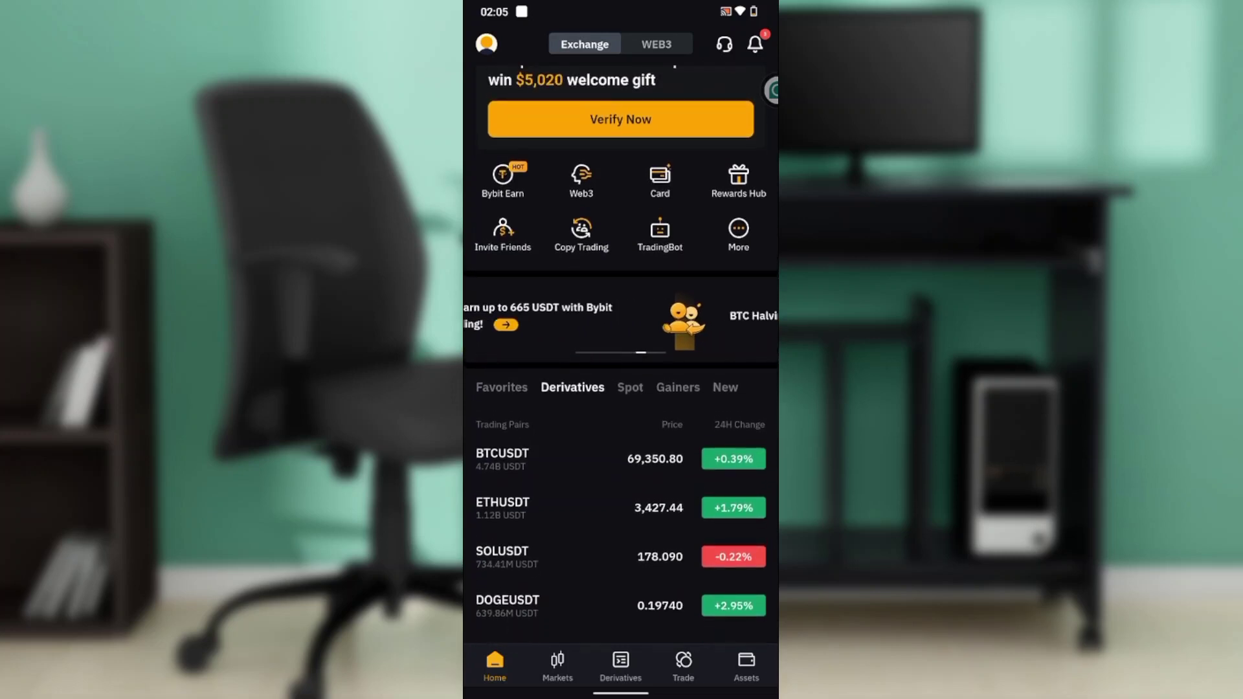
{"action": "scroll", "coordinate": [620, 343], "scroll_direction": "down", "scroll_amount": 1}
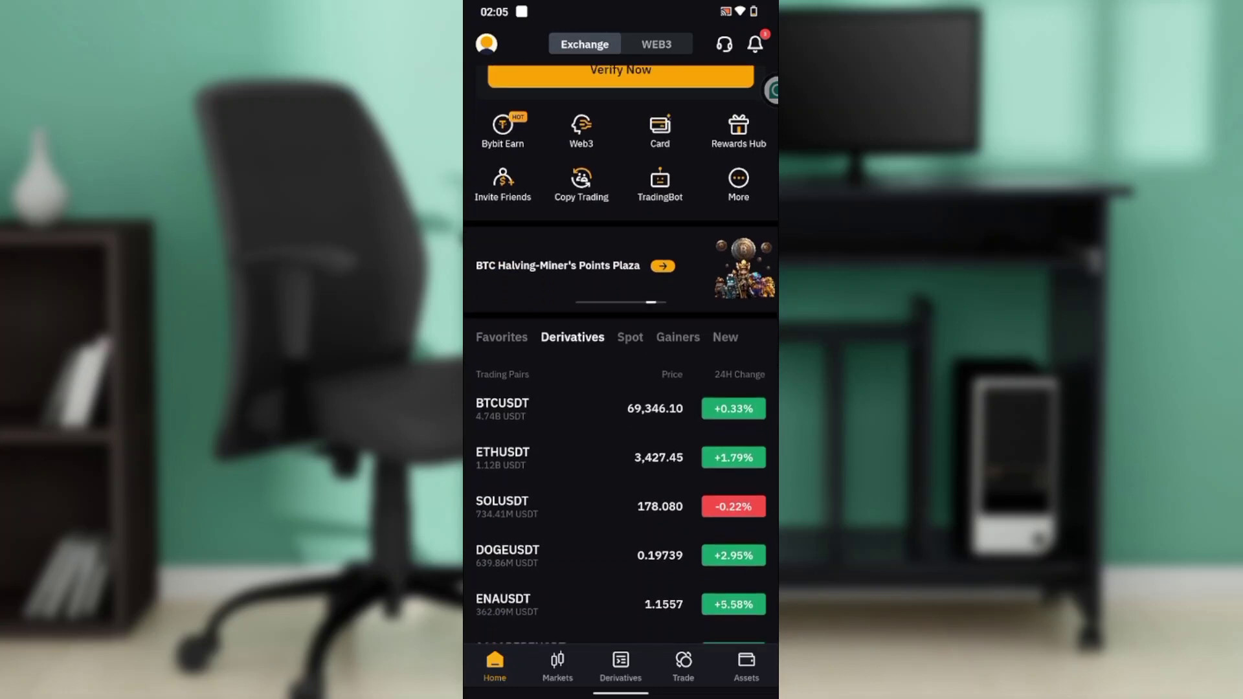
{"action": "scroll", "coordinate": [620, 354], "scroll_direction": "up", "scroll_amount": 1}
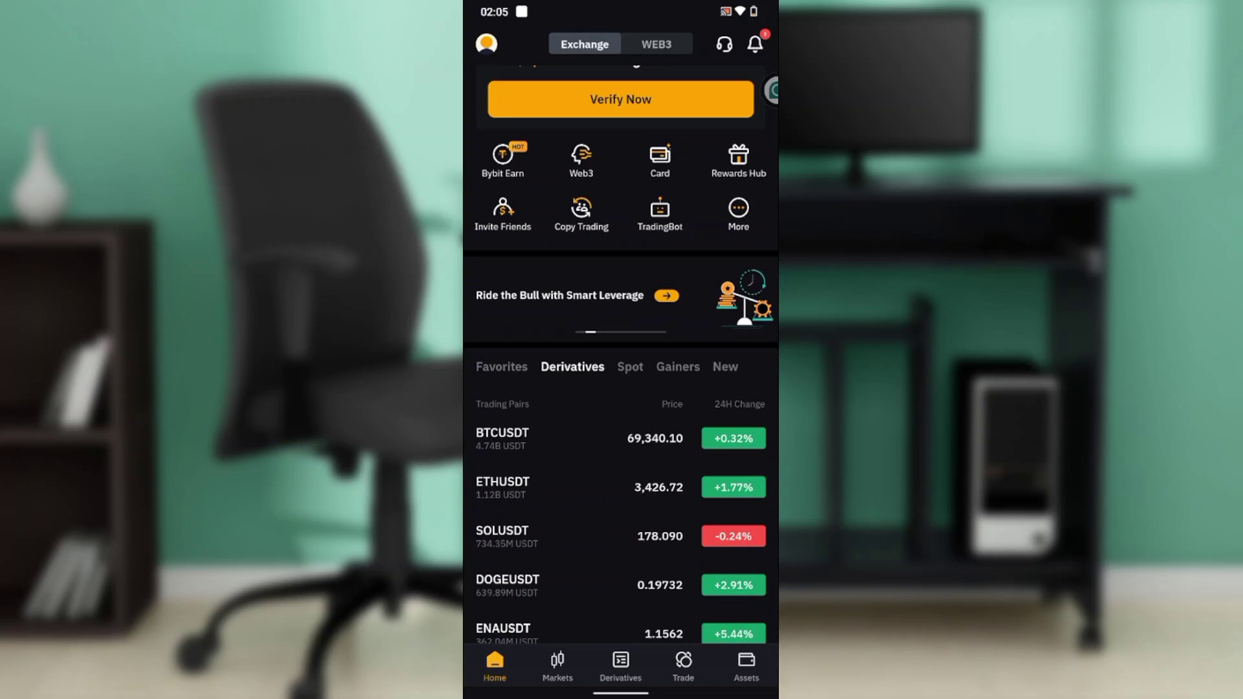
Go to Derivatives and browse the BTCUSDT perpetual order form and live order book.
{"action": "left_click", "coordinate": [621, 667]}
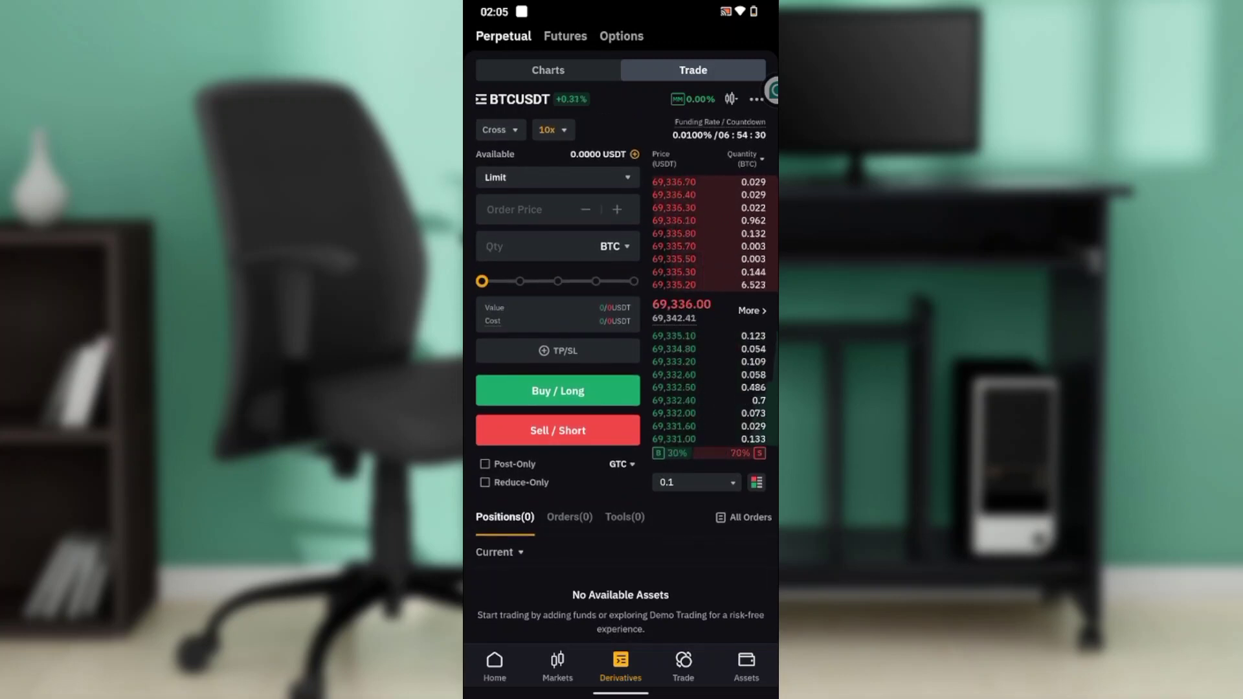
{"action": "scroll", "coordinate": [620, 350], "scroll_direction": "down", "scroll_amount": 1}
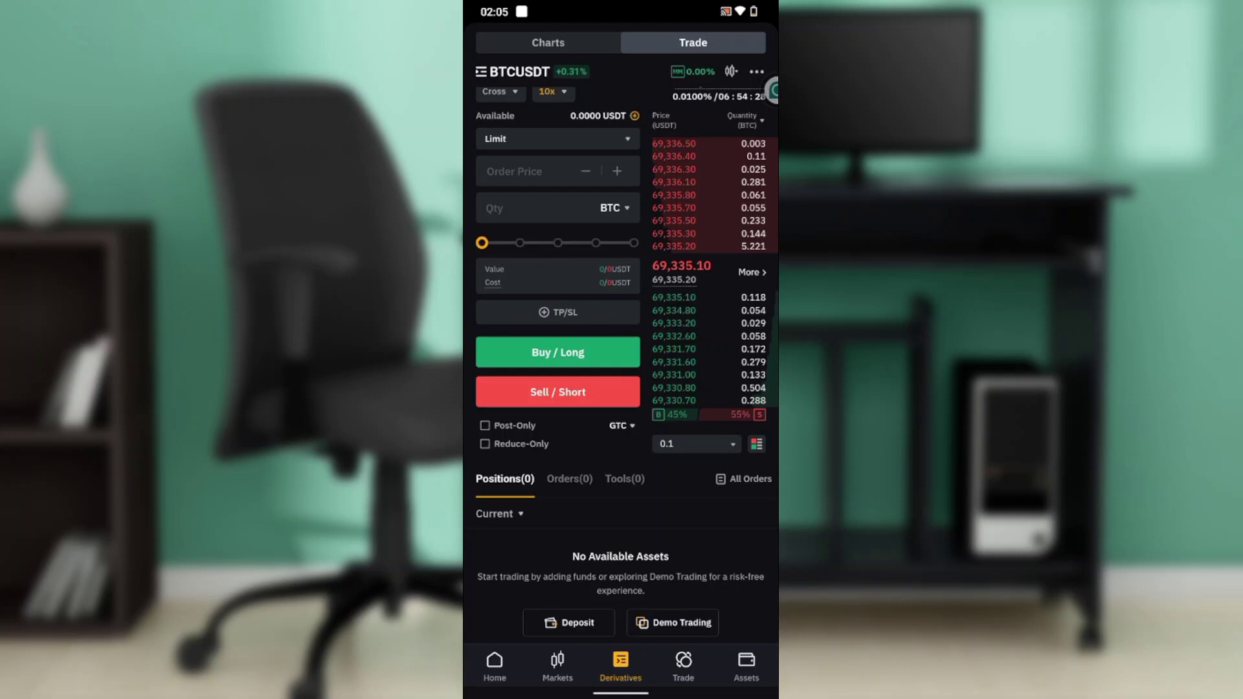
{"action": "scroll", "coordinate": [620, 349], "scroll_direction": "up", "scroll_amount": 1}
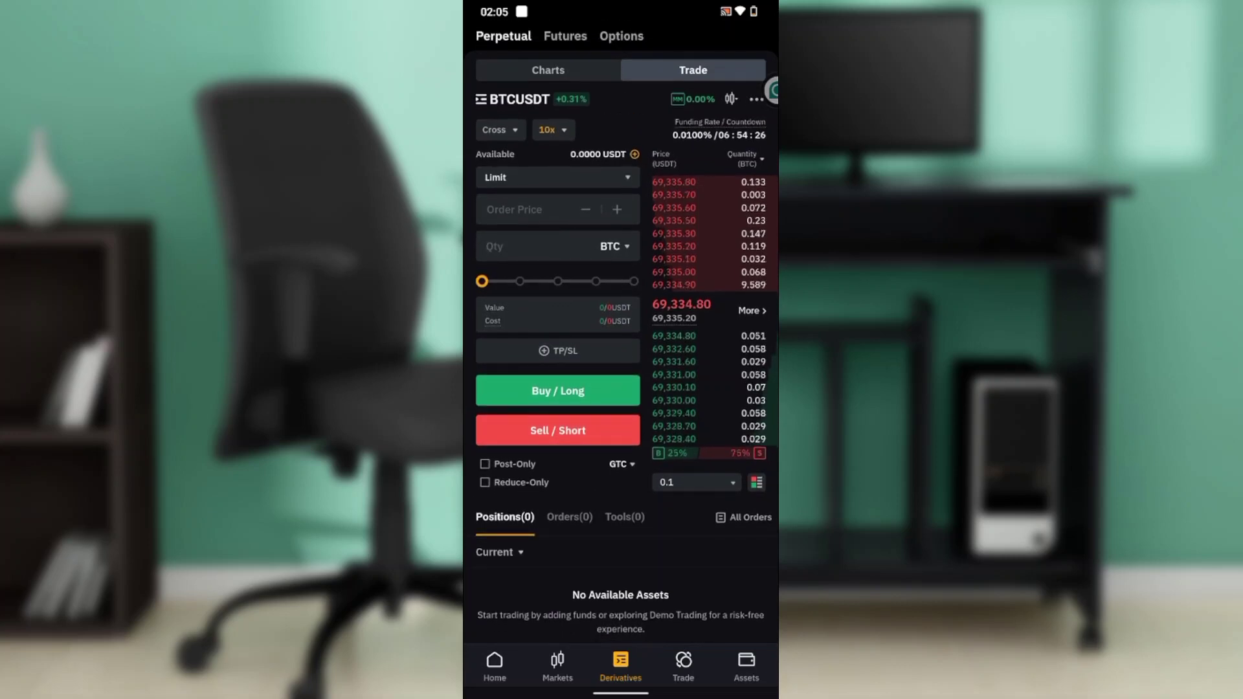
{"action": "scroll", "coordinate": [621, 350], "scroll_direction": "down", "scroll_amount": 1}
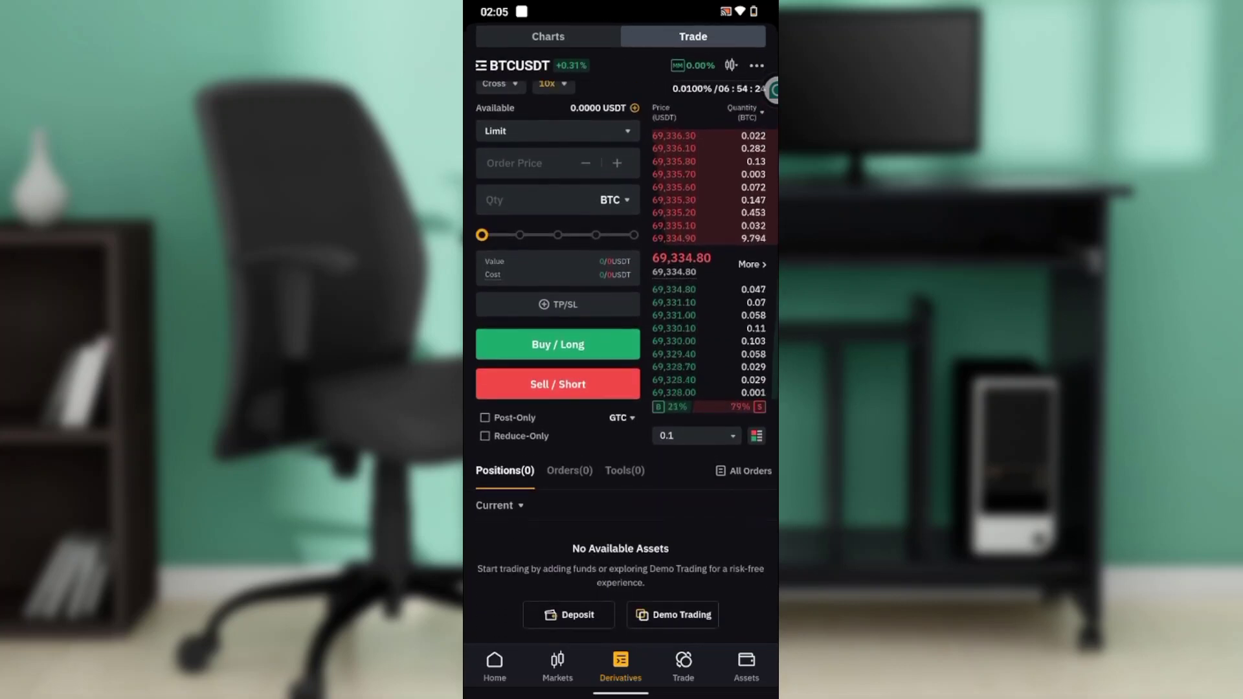
{"action": "scroll", "coordinate": [621, 350], "scroll_direction": "up", "scroll_amount": 1}
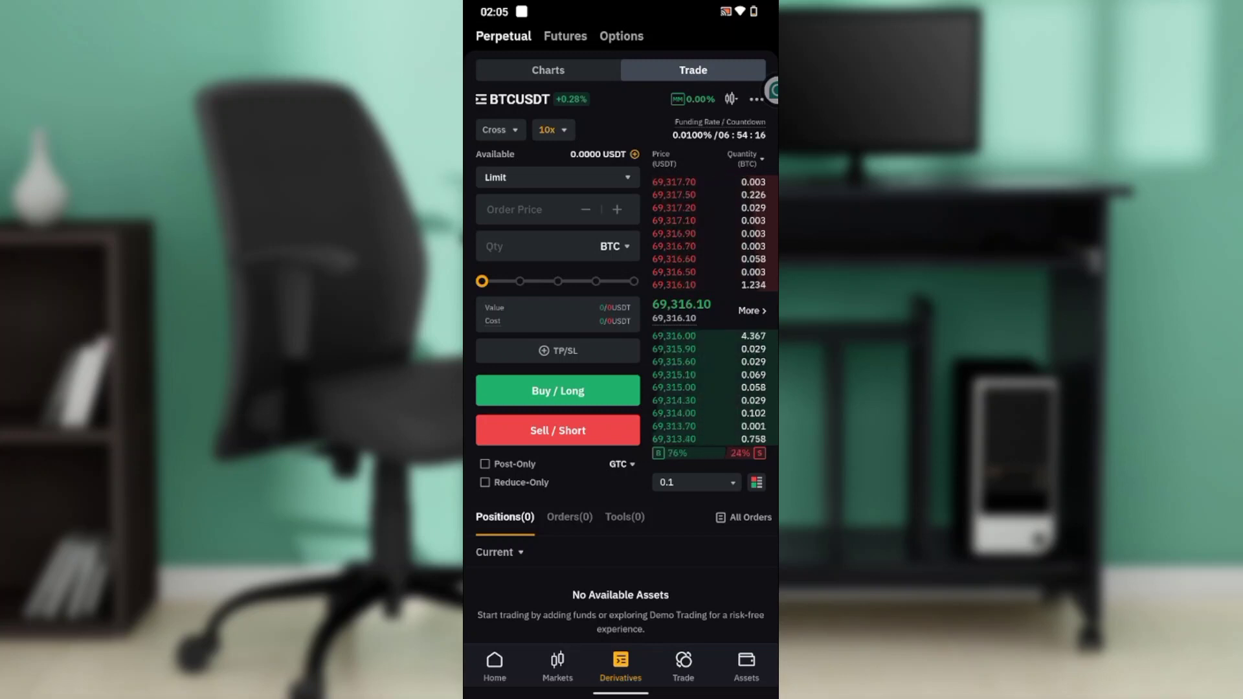
{"action": "left_click", "coordinate": [513, 99]}
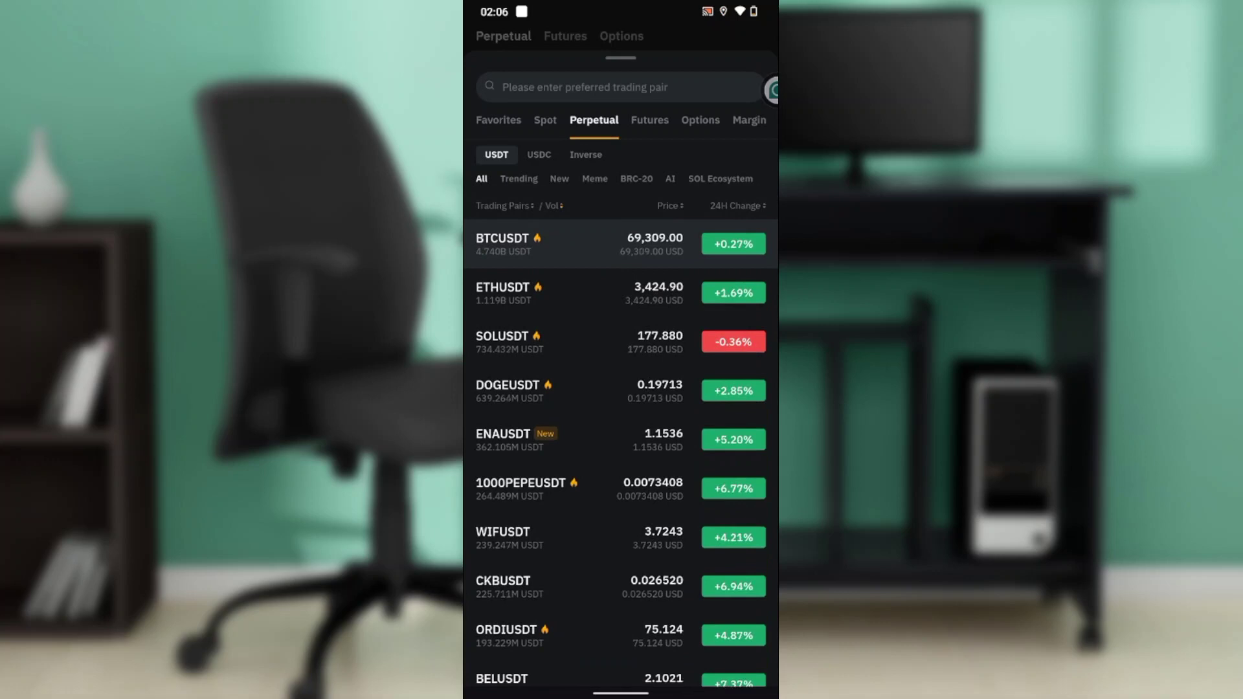
{"action": "scroll", "coordinate": [620, 440], "scroll_direction": "down", "scroll_amount": 2}
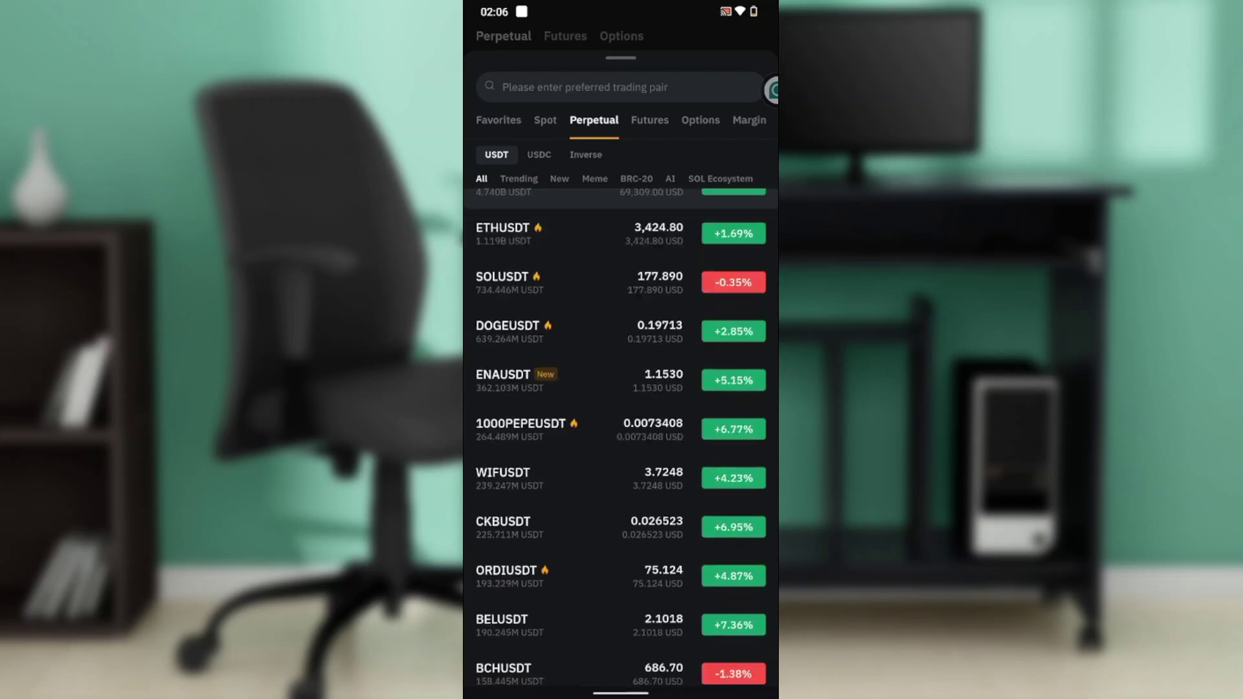
{"action": "scroll", "coordinate": [621, 440], "scroll_direction": "down", "scroll_amount": 10}
{"action": "scroll", "coordinate": [620, 440], "scroll_direction": "up", "scroll_amount": 10}
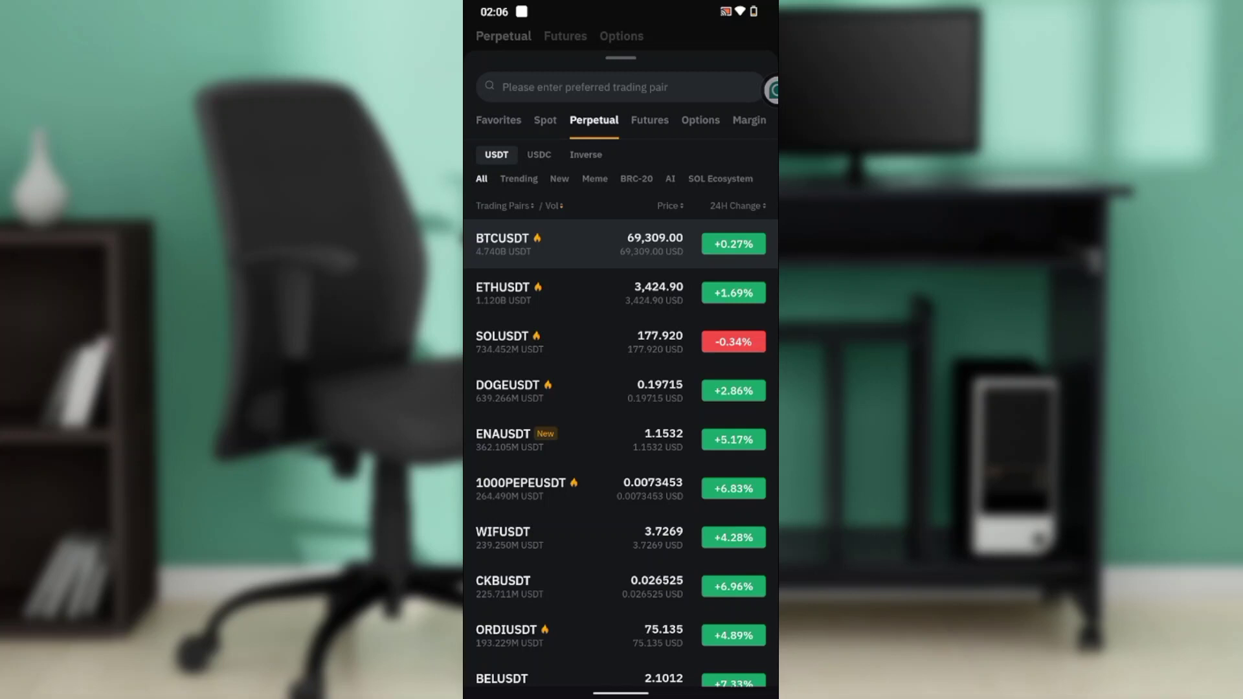
{"action": "left_click", "coordinate": [518, 244]}
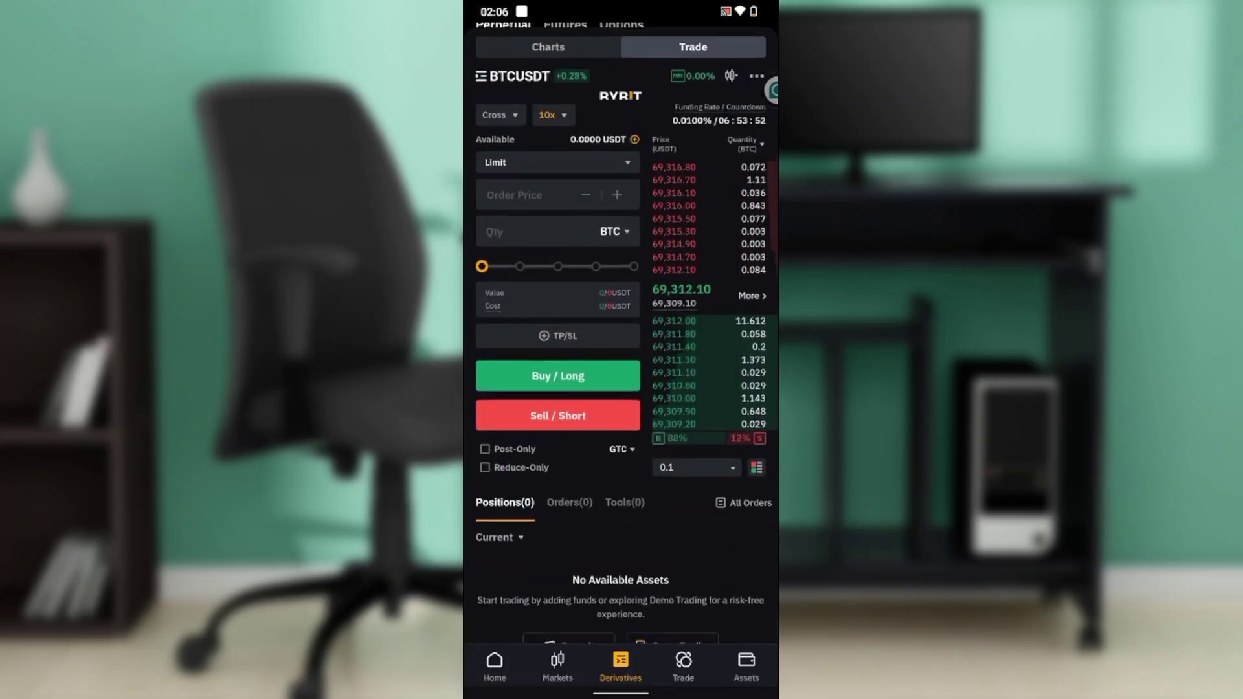
{"action": "left_click", "coordinate": [499, 129]}
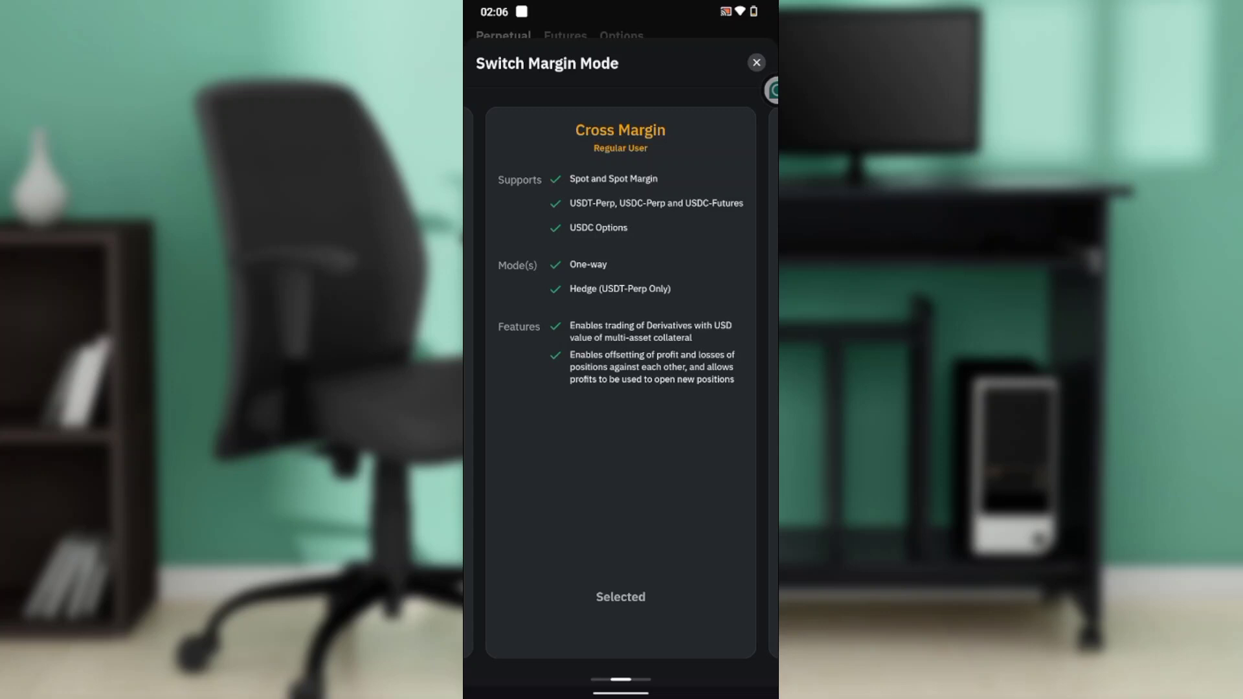
{"action": "key", "text": "Escape"}
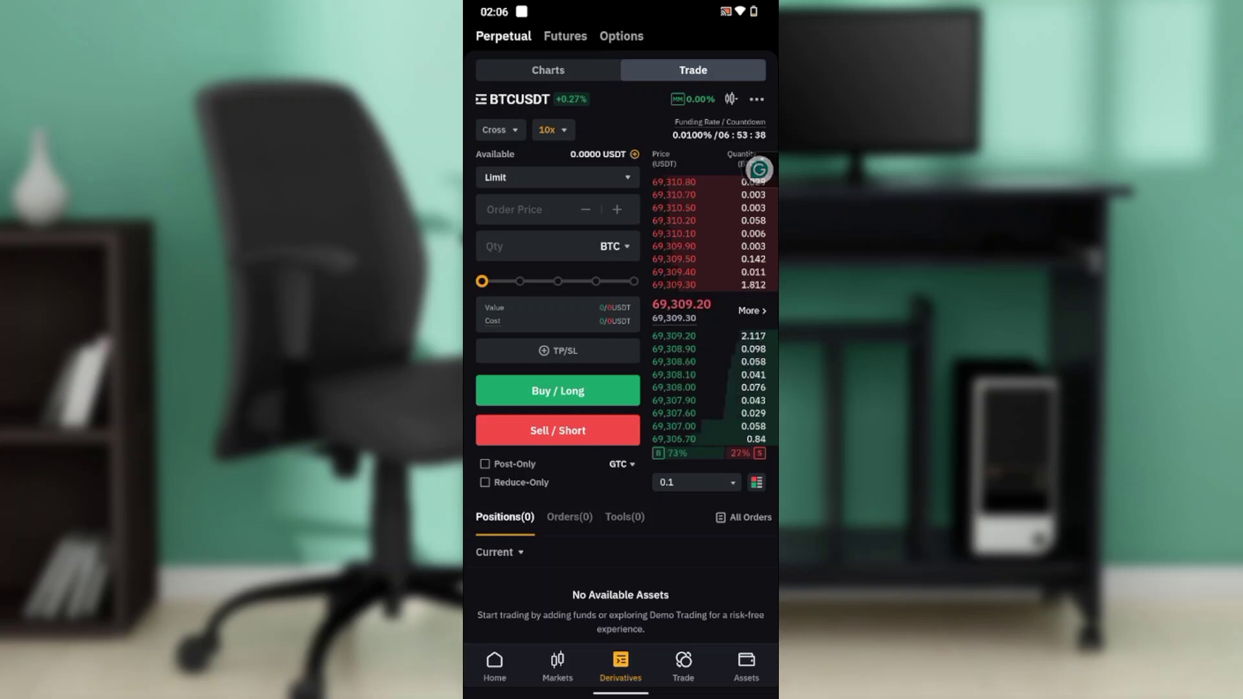
Show the BTCUSDT 4-hour candlestick chart and review its Chart Settings before closing them.
{"action": "left_click", "coordinate": [548, 70]}
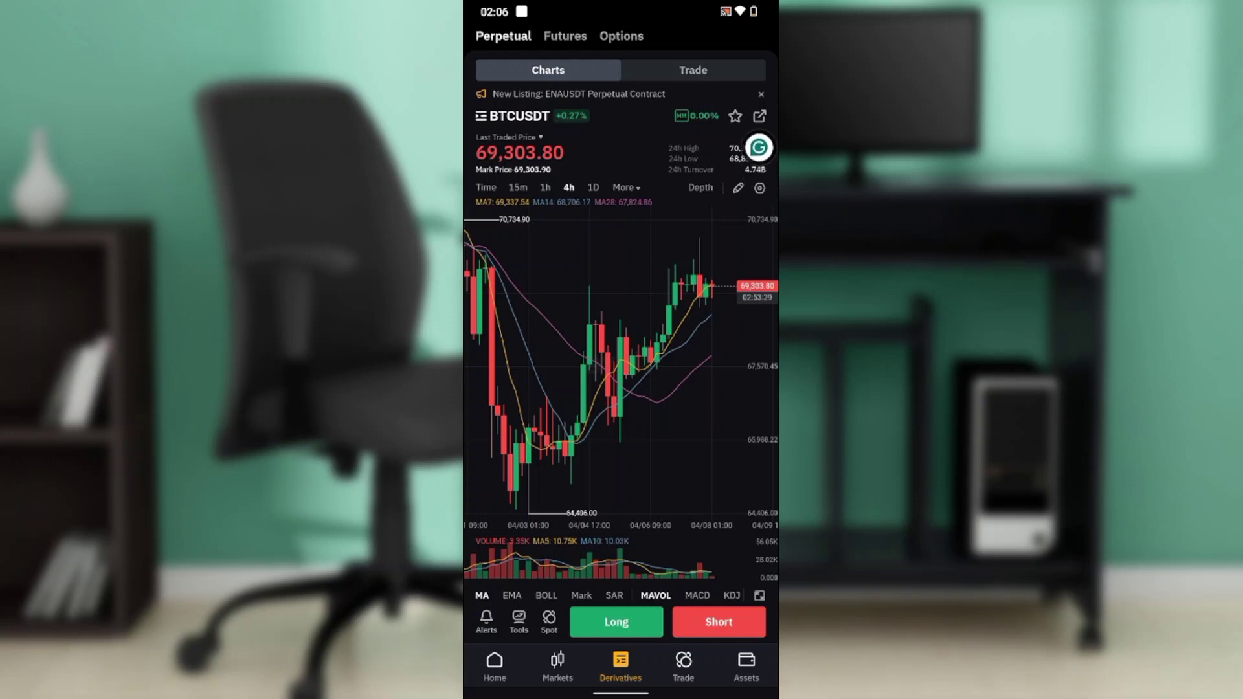
{"action": "left_click_drag", "start_coordinate": [759, 169], "coordinate": [728, 75]}
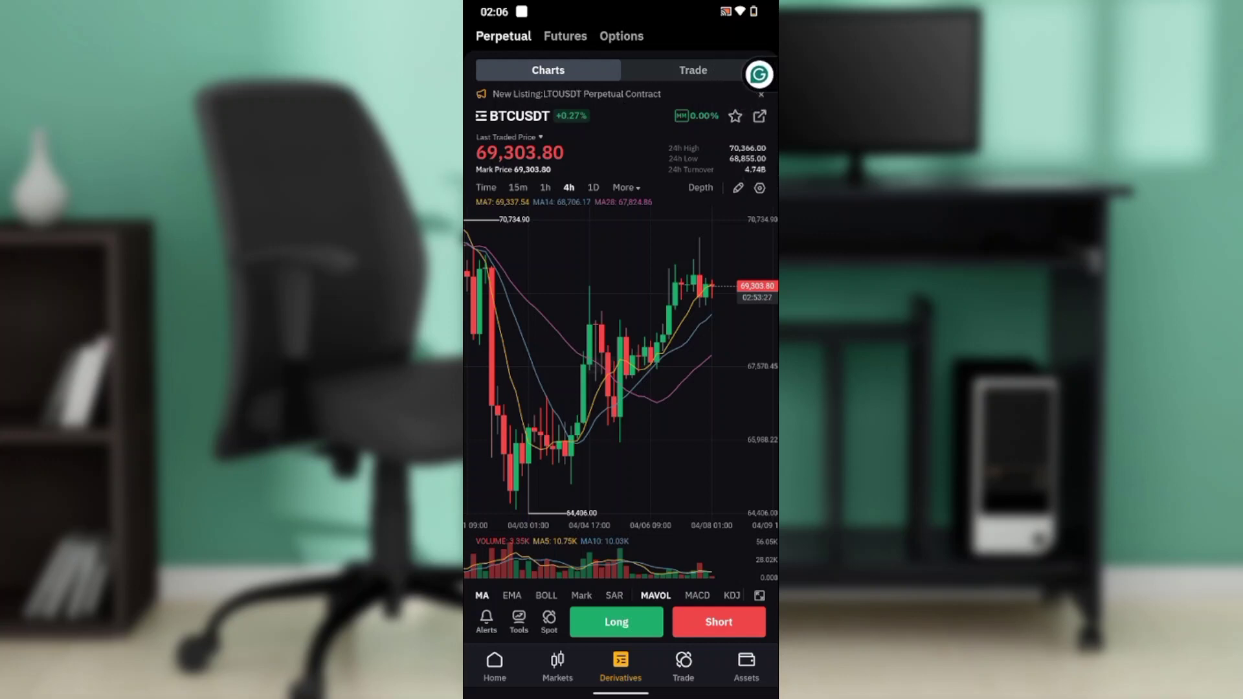
{"action": "left_click", "coordinate": [760, 188]}
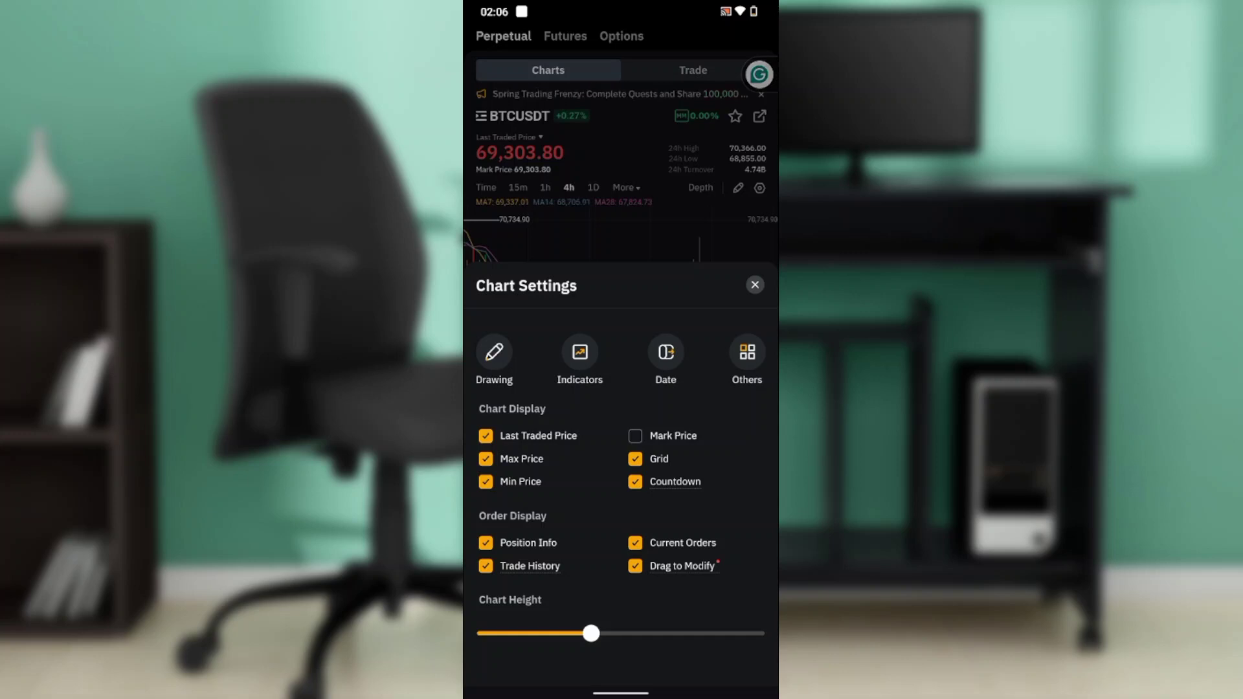
{"action": "key", "text": "Escape"}
Show the drawing tools, try trend line and trend angle, and switch to 15-minute candles.
{"action": "left_click", "coordinate": [738, 187]}
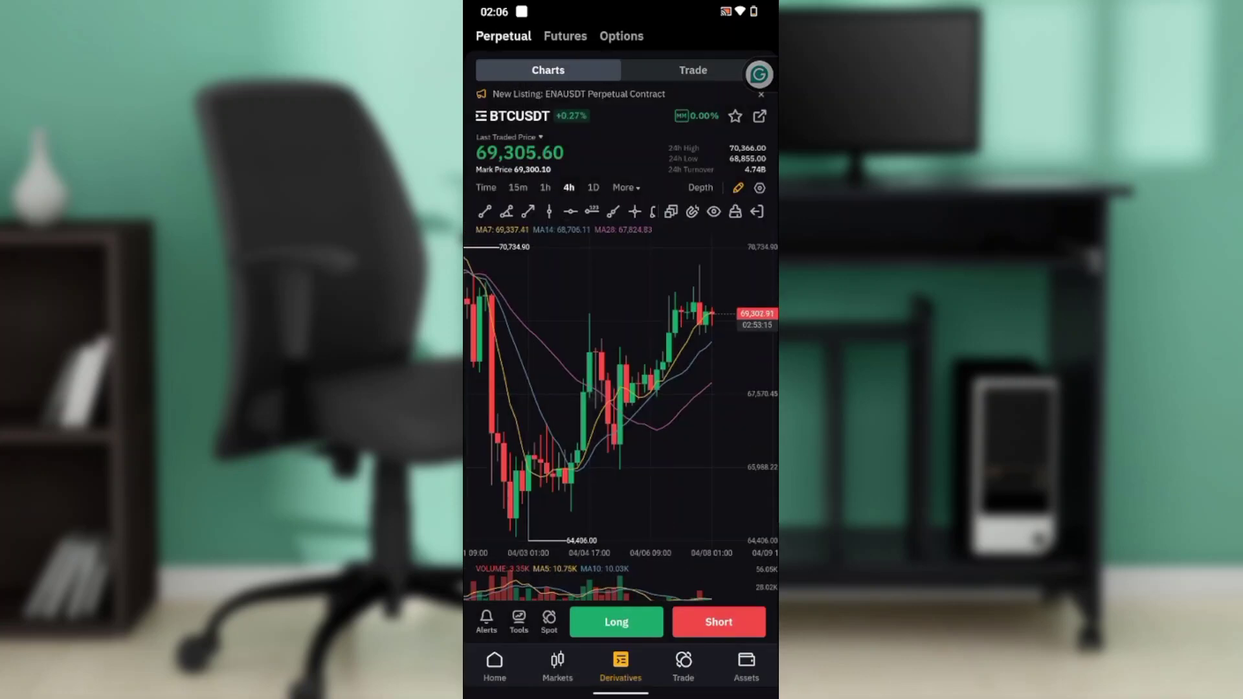
{"action": "left_click", "coordinate": [484, 211]}
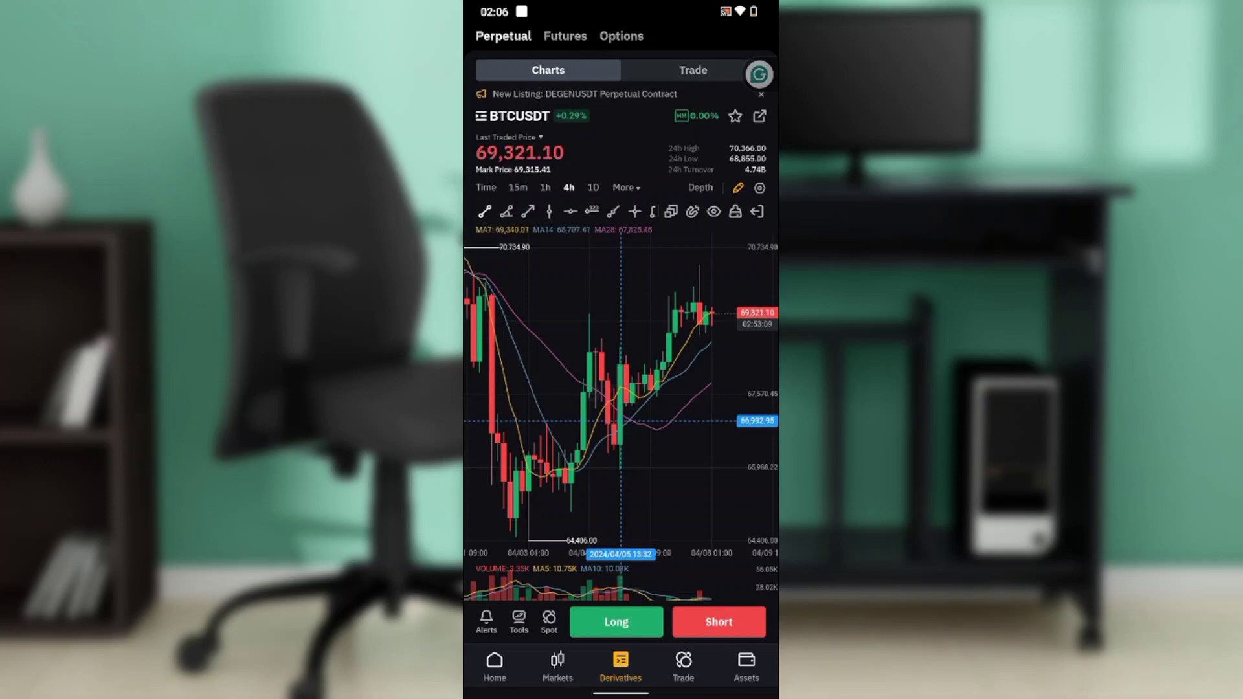
{"action": "left_click", "coordinate": [506, 211]}
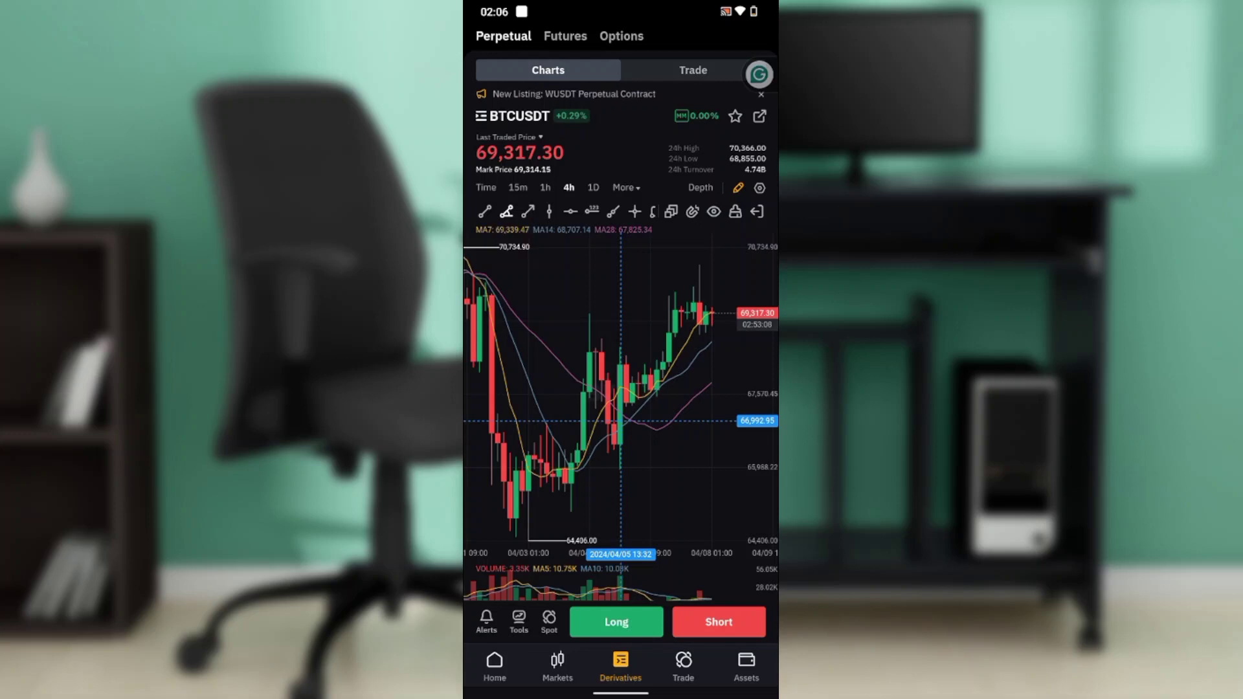
{"action": "left_click", "coordinate": [518, 188]}
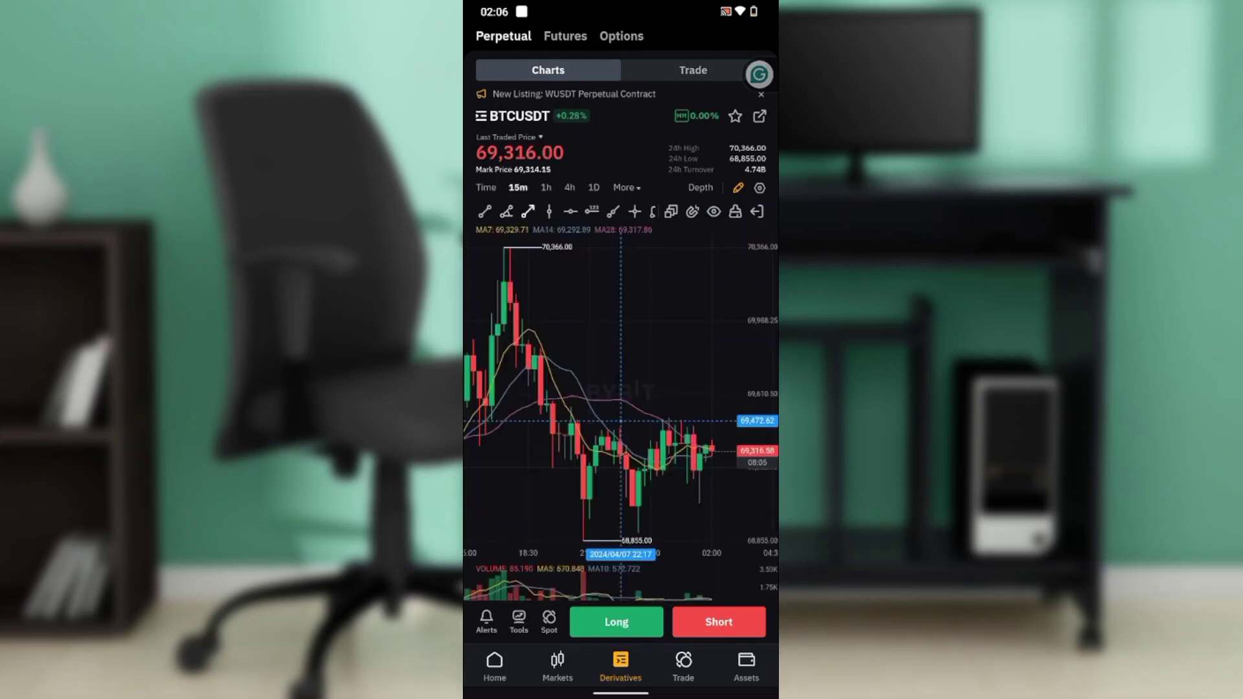
Try the vertical line, horizontal line and brush tools, then return to the Trade view.
{"action": "left_click", "coordinate": [549, 211]}
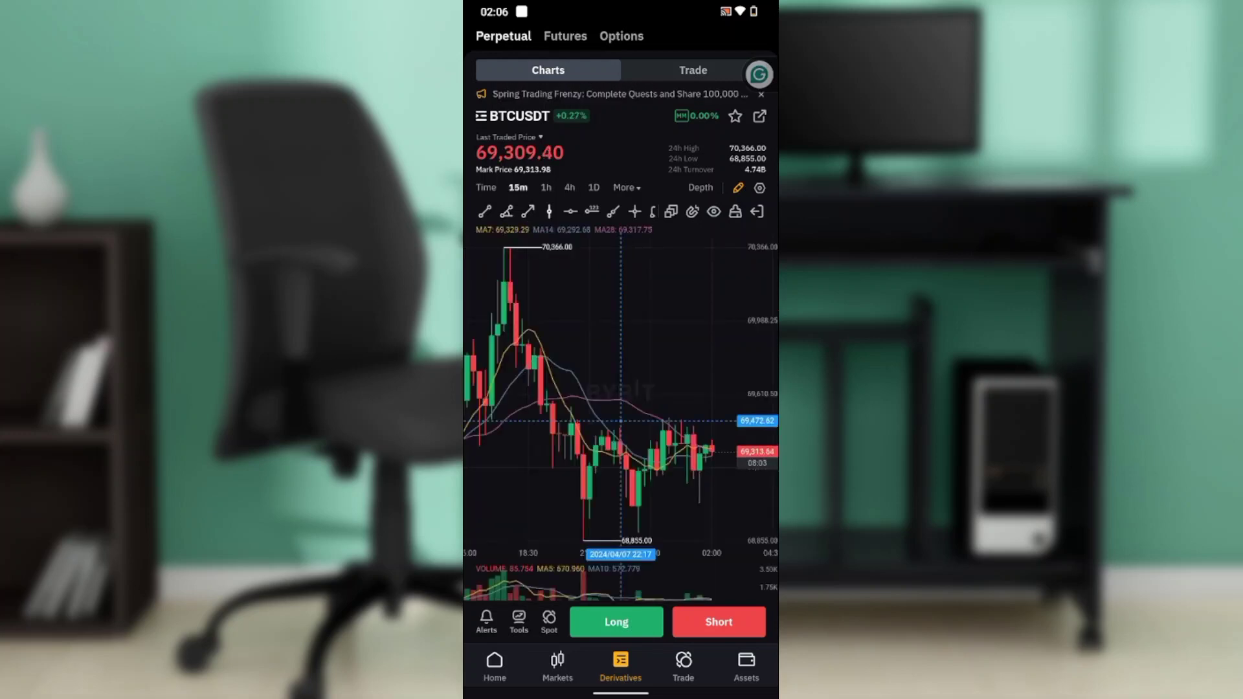
{"action": "left_click", "coordinate": [570, 211]}
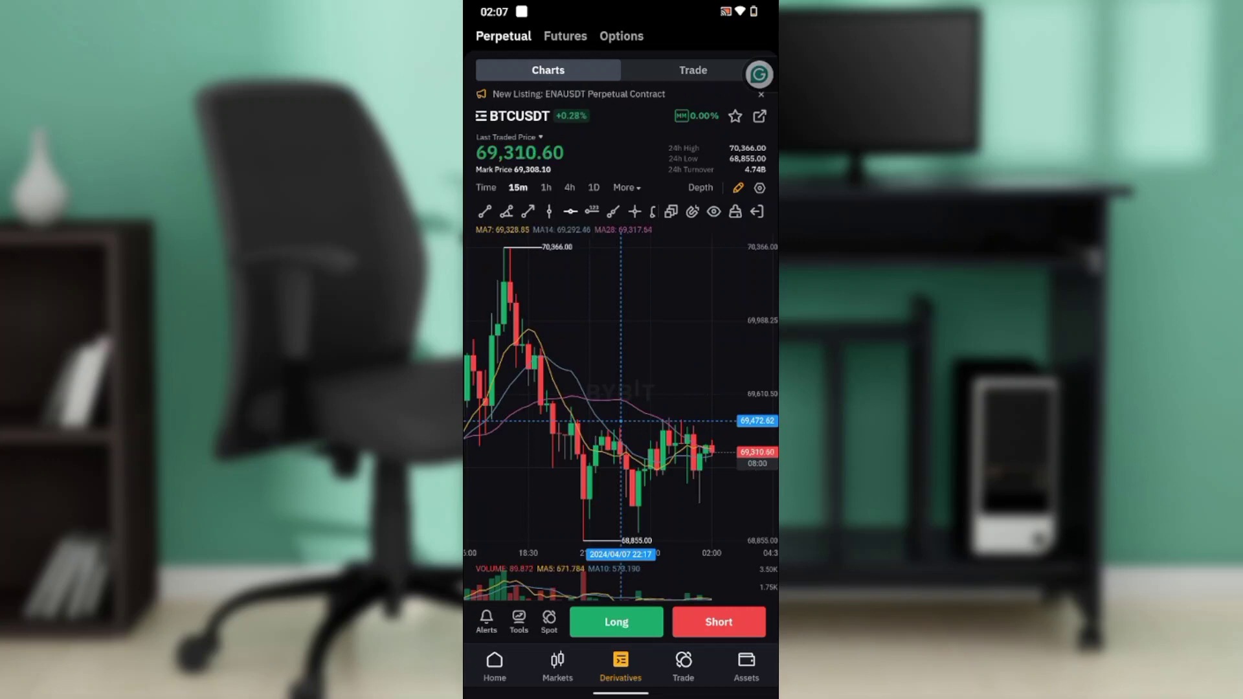
{"action": "left_click", "coordinate": [612, 211]}
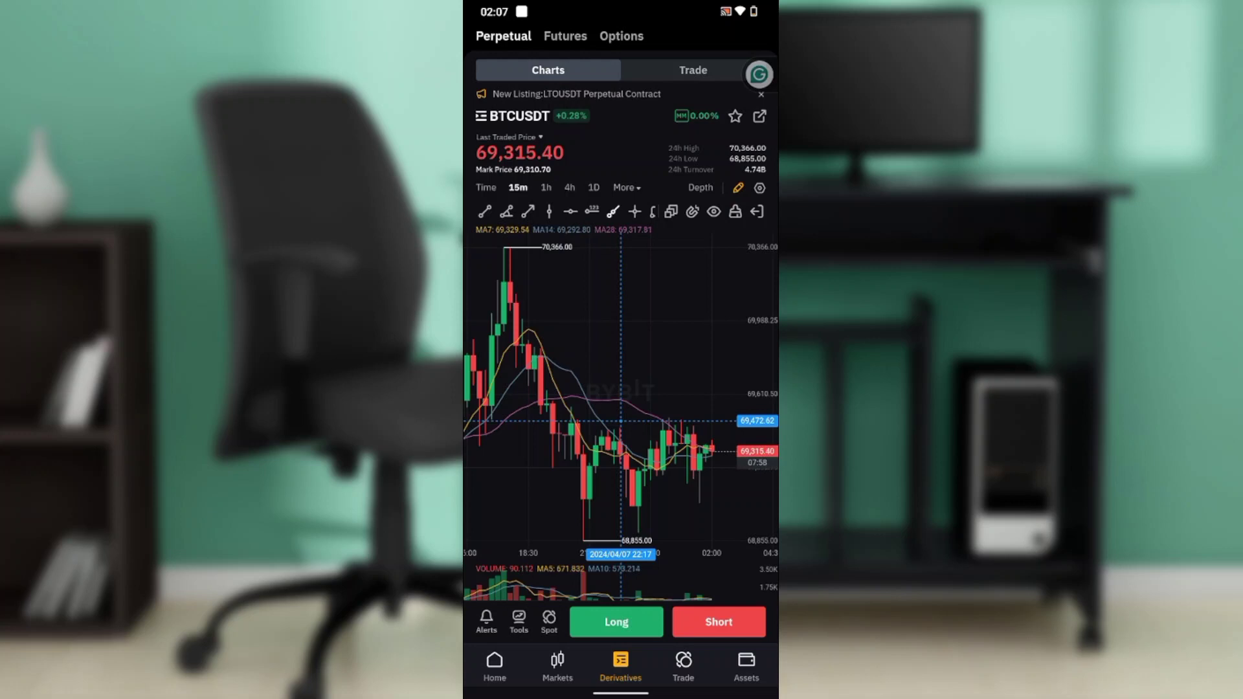
{"action": "left_click", "coordinate": [693, 70]}
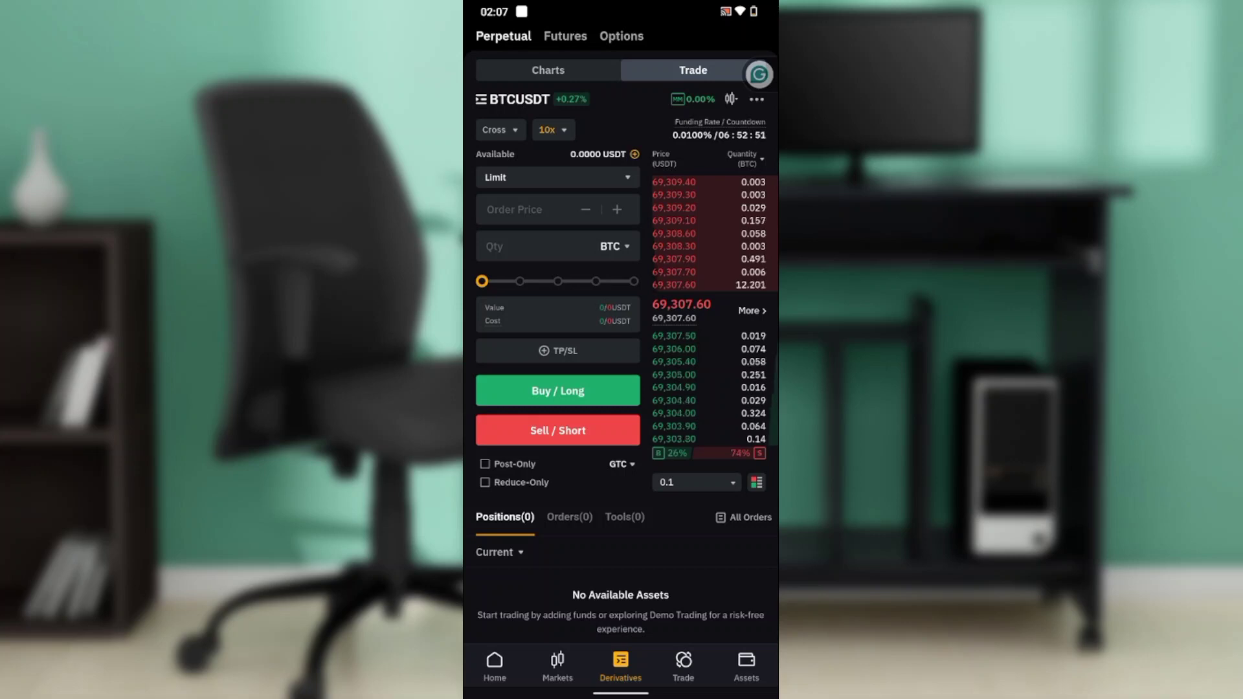
{"action": "scroll", "coordinate": [621, 350], "scroll_direction": "down", "scroll_amount": 2}
{"action": "scroll", "coordinate": [621, 350], "scroll_direction": "up", "scroll_amount": 2}
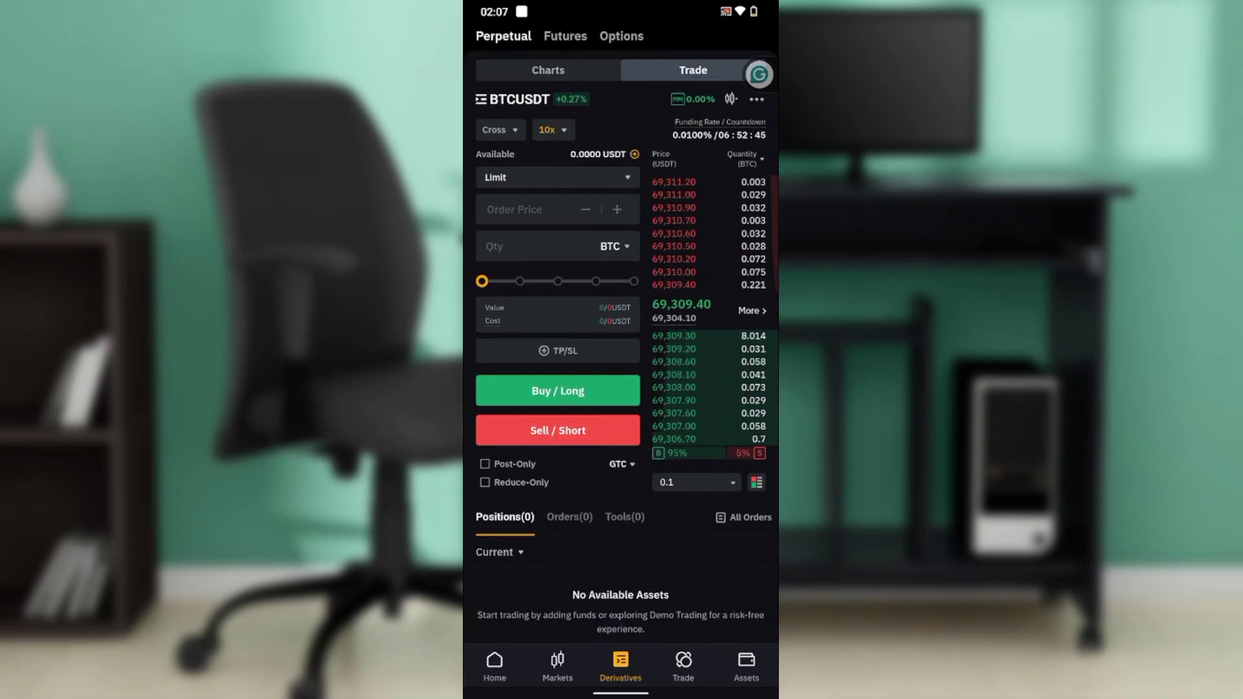
{"action": "scroll", "coordinate": [621, 350], "scroll_direction": "down", "scroll_amount": 2}
{"action": "scroll", "coordinate": [621, 350], "scroll_direction": "up", "scroll_amount": 2}
{"action": "scroll", "coordinate": [621, 329], "scroll_direction": "down", "scroll_amount": 2}
{"action": "scroll", "coordinate": [621, 329], "scroll_direction": "up", "scroll_amount": 2}
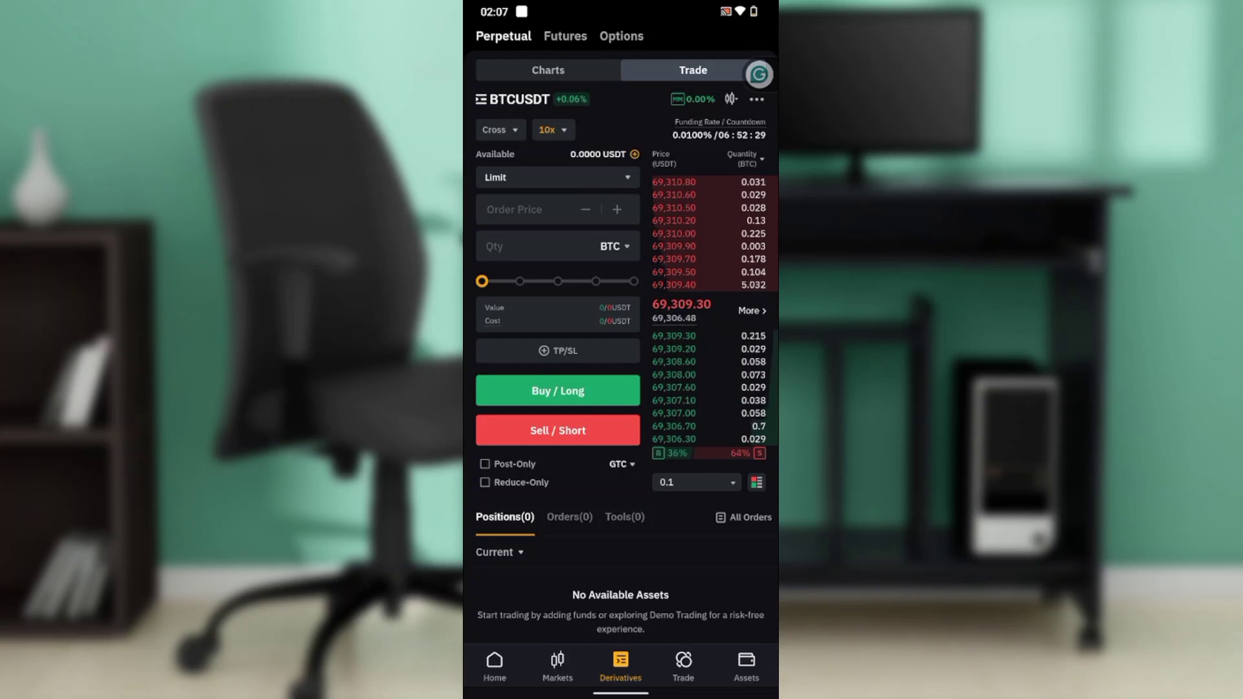
{"action": "left_click", "coordinate": [548, 70]}
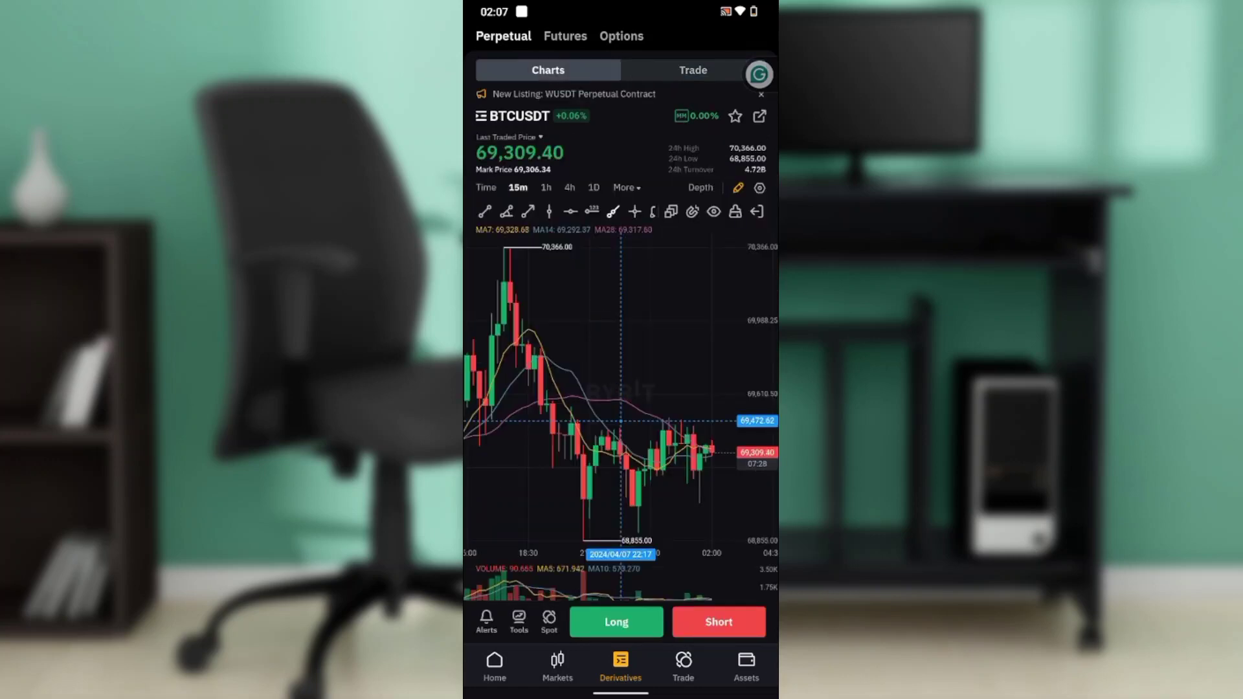
{"action": "left_click", "coordinate": [693, 70]}
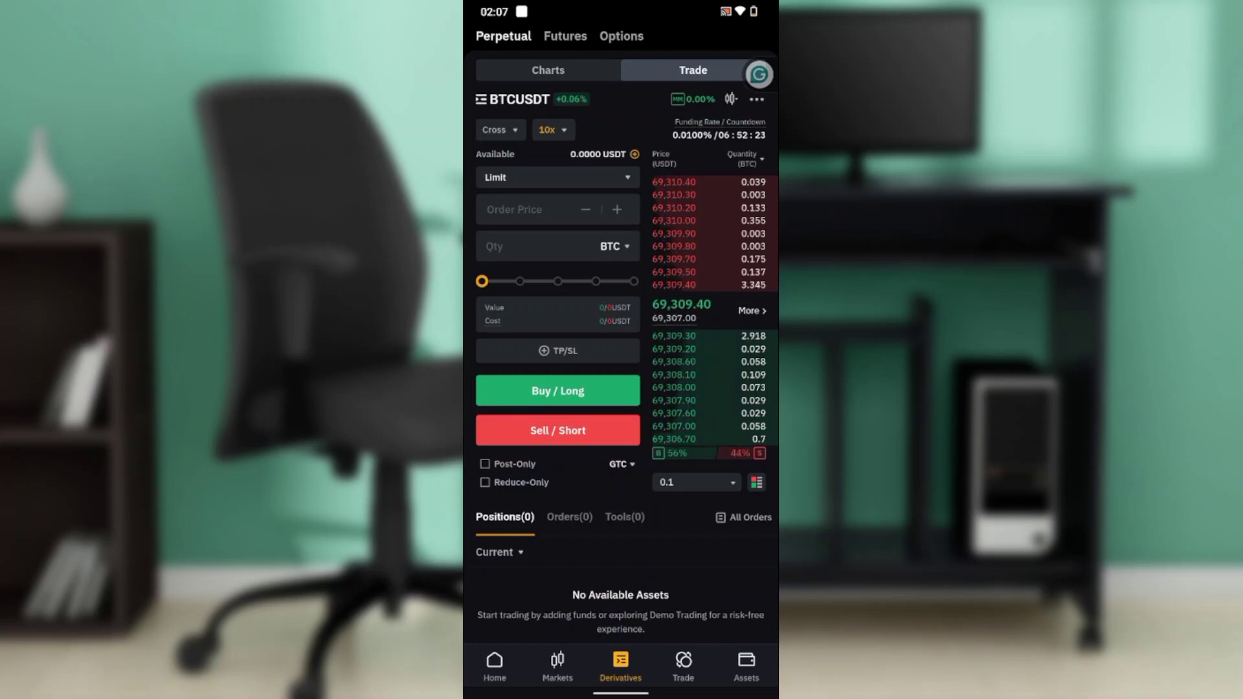
{"action": "scroll", "coordinate": [622, 324], "scroll_direction": "down", "scroll_amount": 2}
{"action": "scroll", "coordinate": [622, 324], "scroll_direction": "up", "scroll_amount": 2}
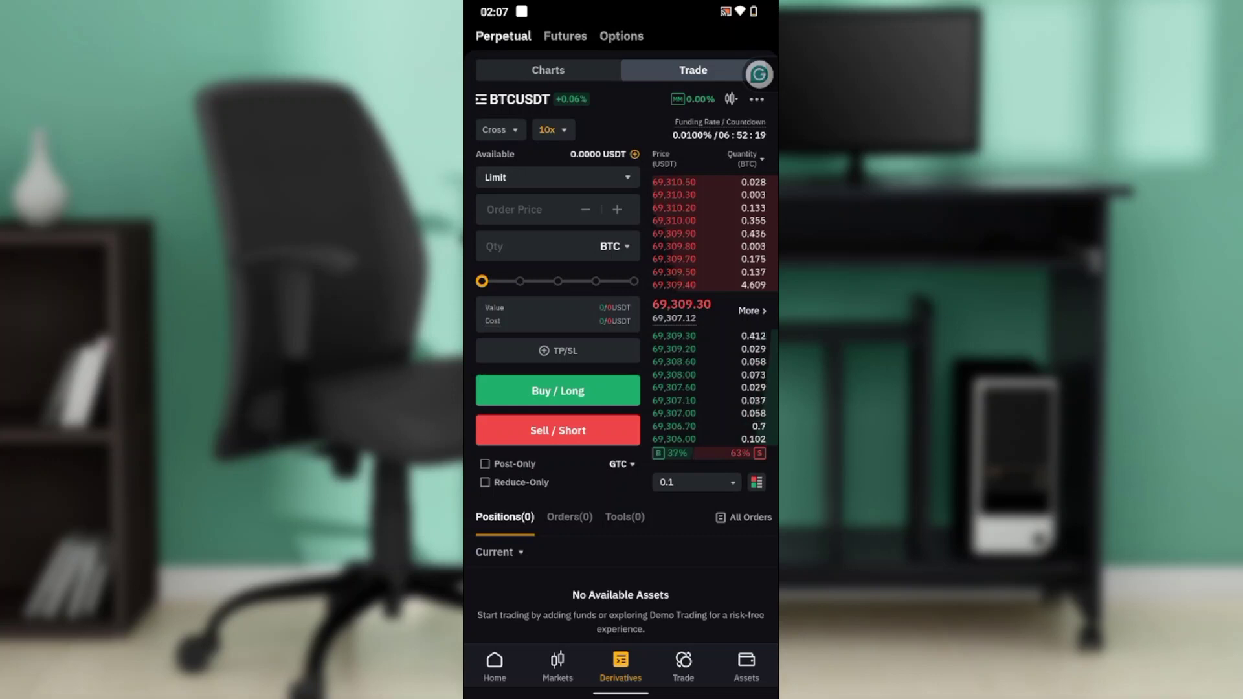
{"action": "scroll", "coordinate": [622, 324], "scroll_direction": "down", "scroll_amount": 2}
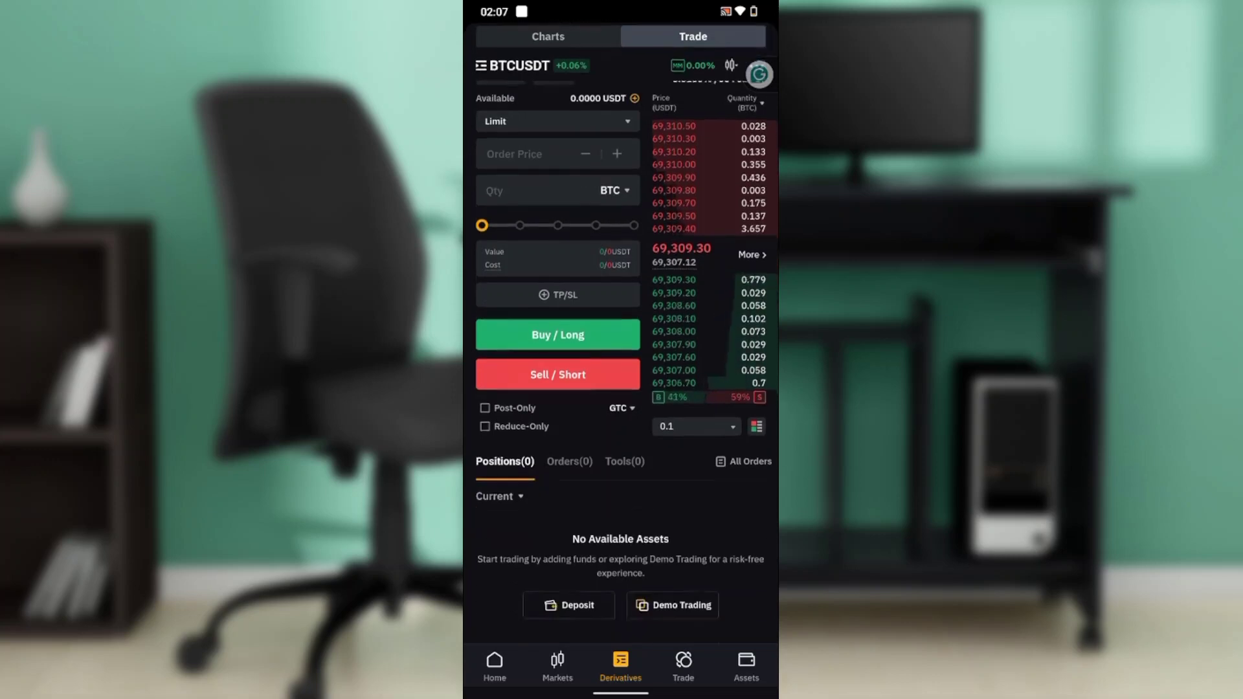
{"action": "scroll", "coordinate": [622, 324], "scroll_direction": "up", "scroll_amount": 2}
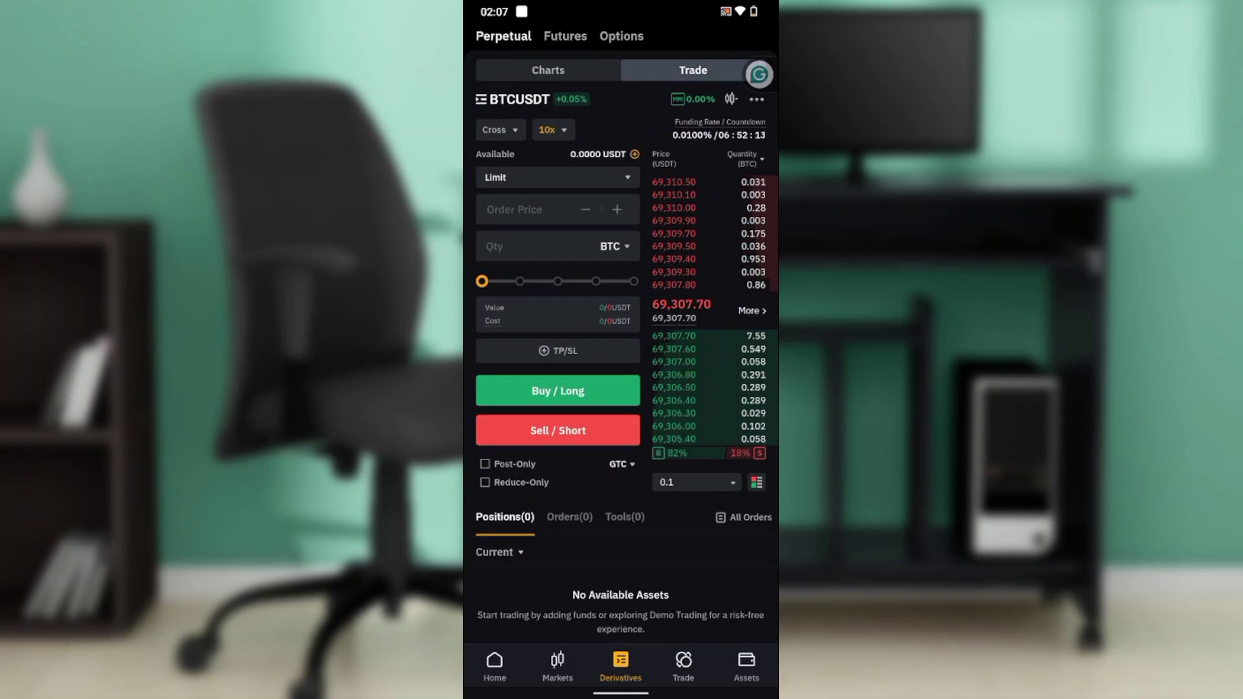
{"action": "scroll", "coordinate": [622, 324], "scroll_direction": "down", "scroll_amount": 1}
{"action": "scroll", "coordinate": [622, 324], "scroll_direction": "up", "scroll_amount": 1}
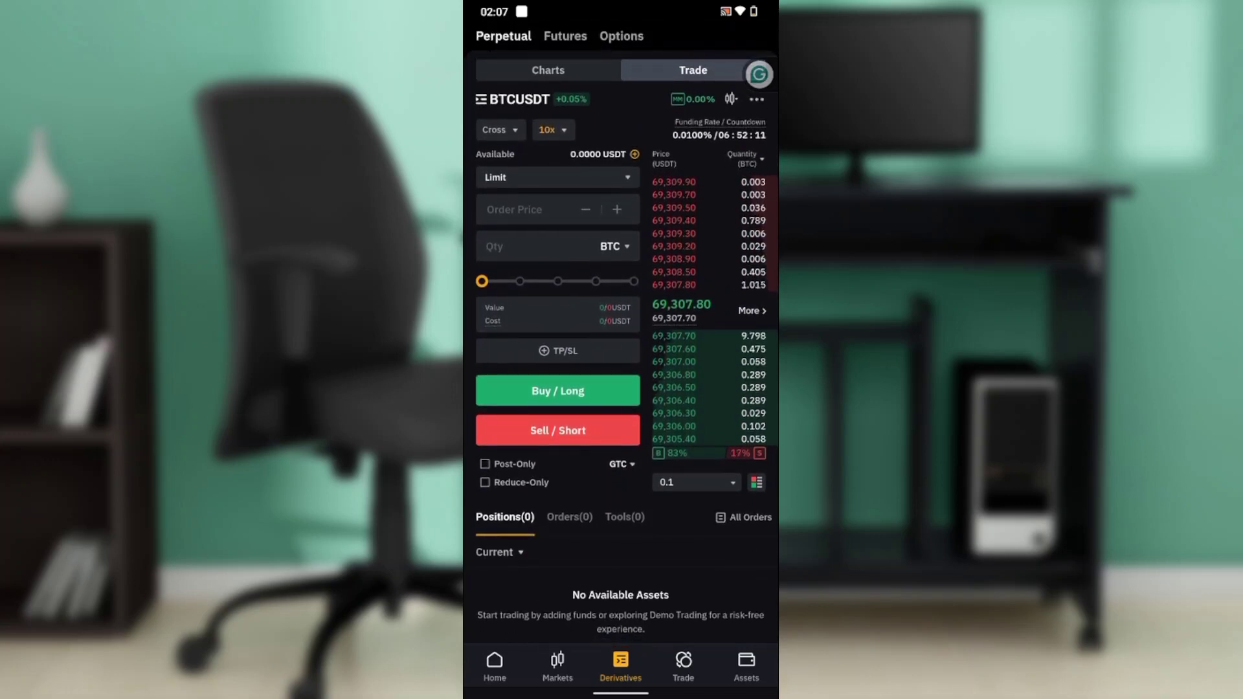